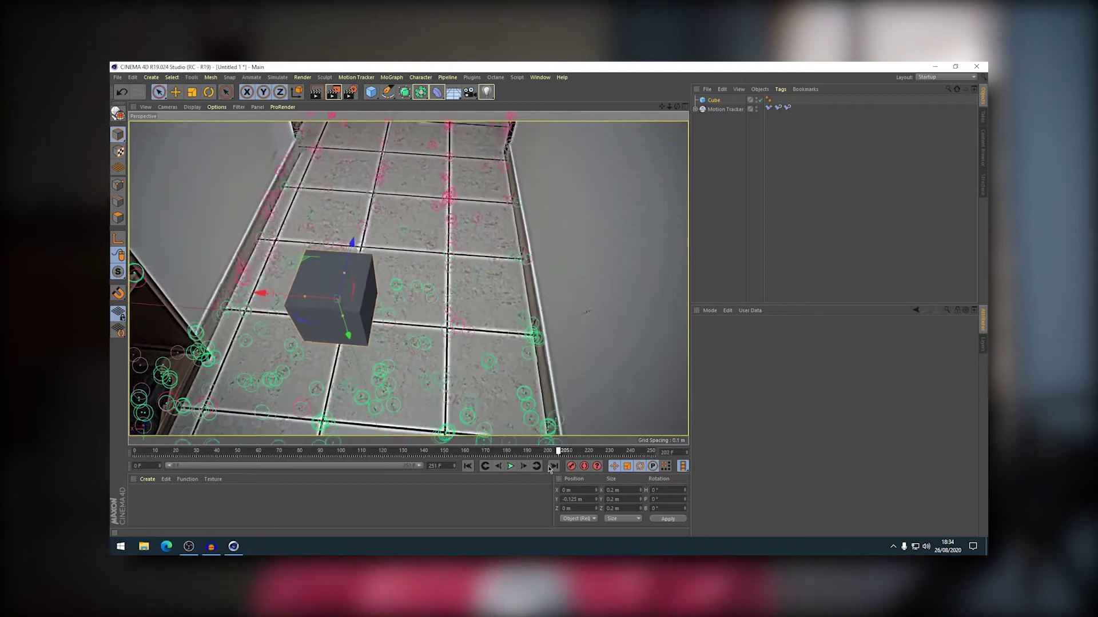
drag(291, 459, 132, 452)
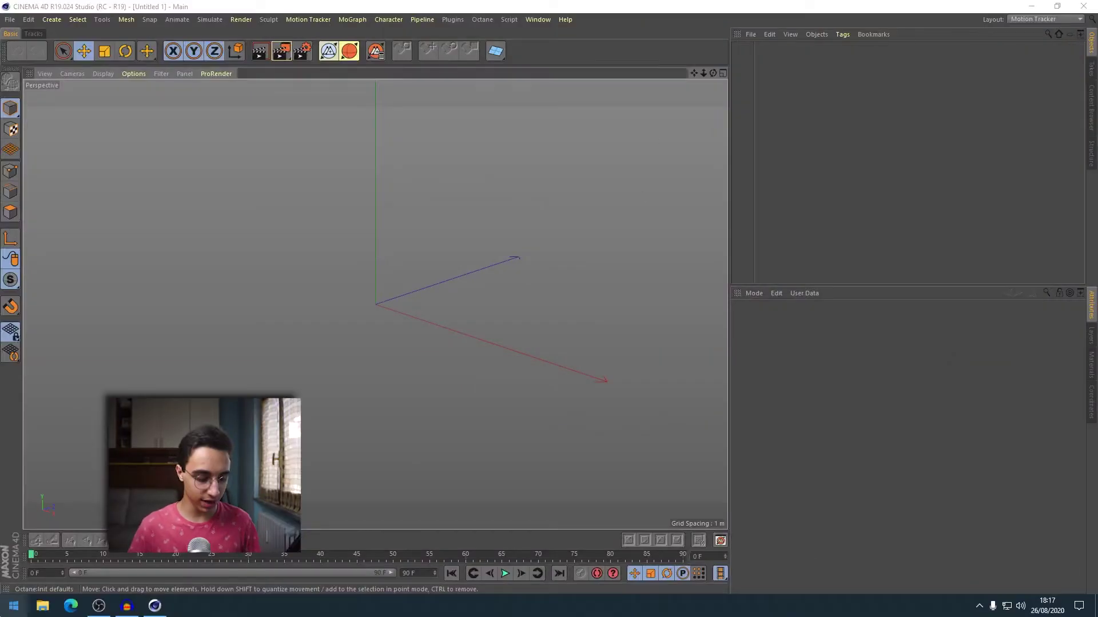
Step: Launch After Effects and dismiss its welcome window to reach the empty project
key(super)
text(af)
key(Return)
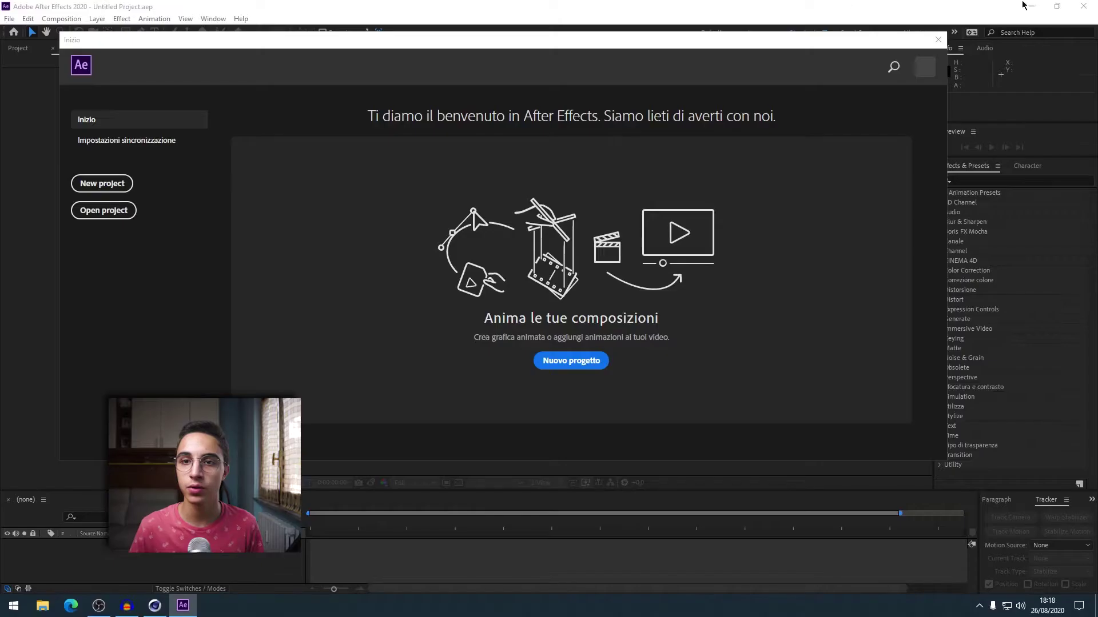
click(938, 38)
click(14, 49)
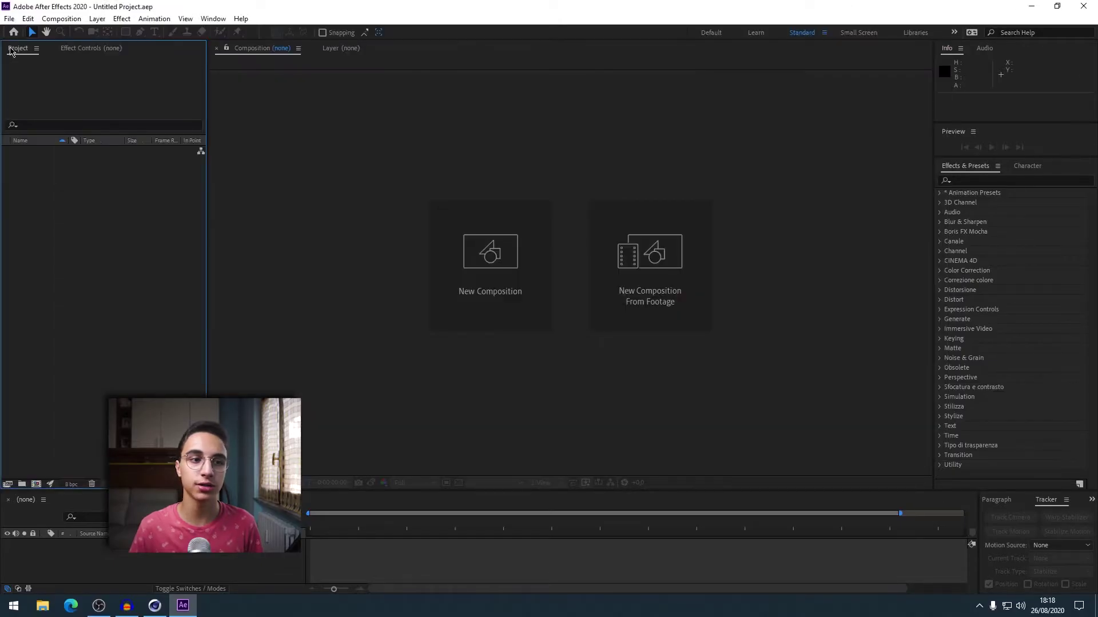
Step: Import the Girato invideo.MP4 footage and create a composition from it, with the playhead at the first frame
double_click(103, 302)
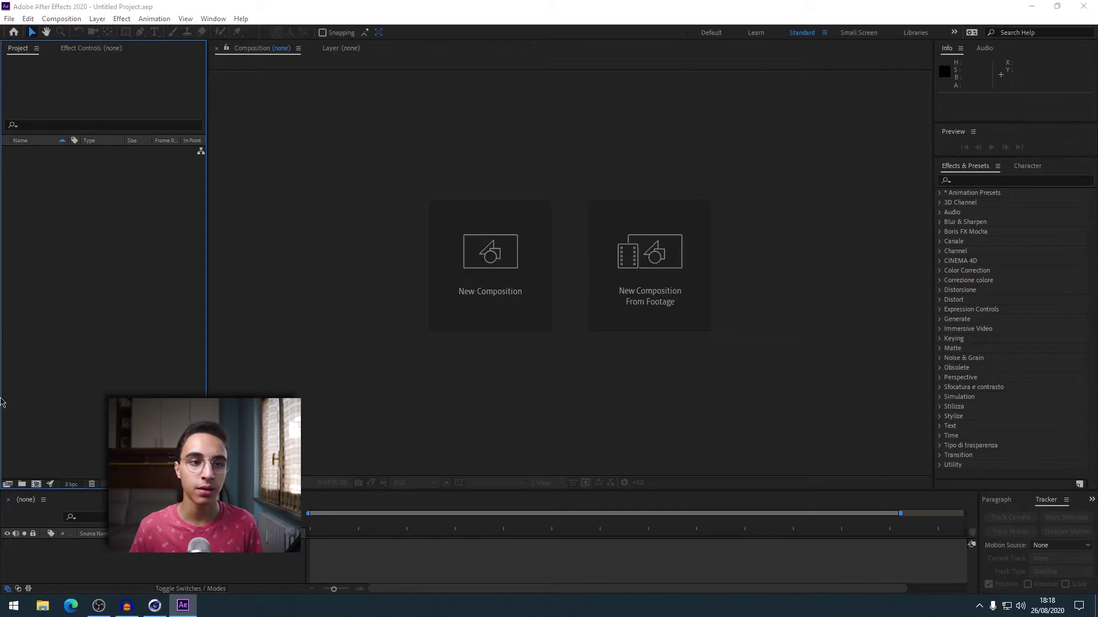
click(34, 113)
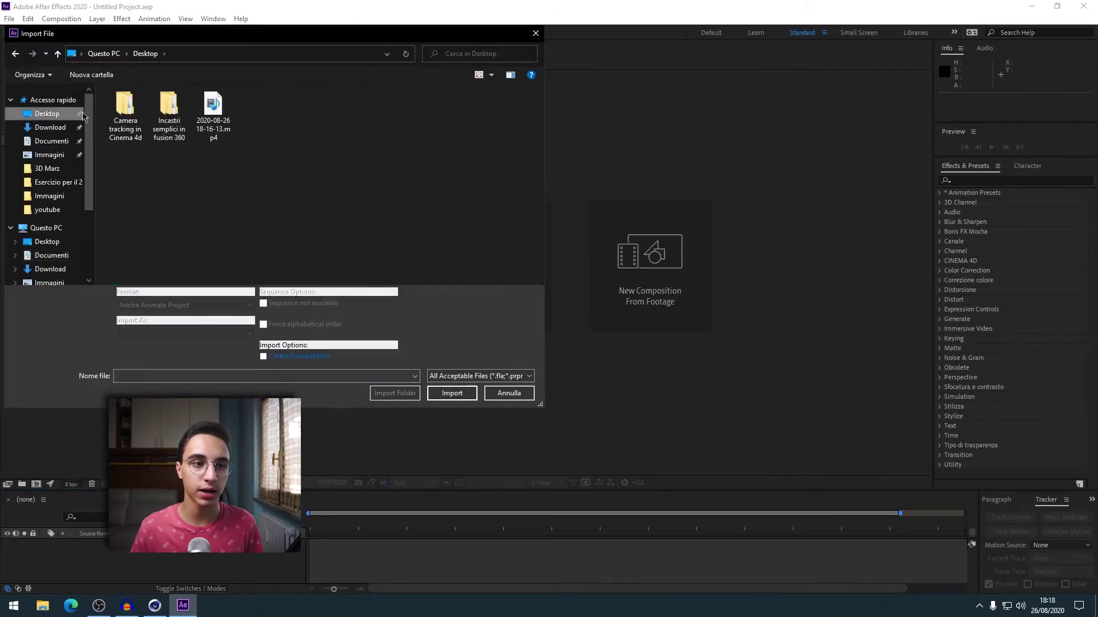
double_click(215, 112)
drag(42, 155, 161, 554)
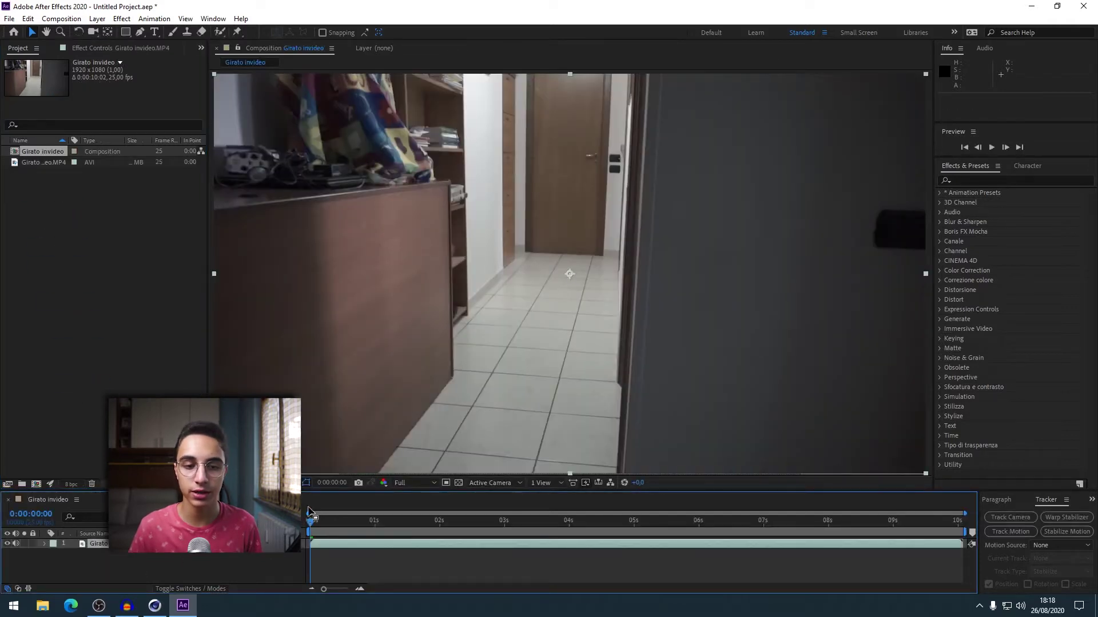
mouse_move(316, 521)
mouse_down()
mouse_move(632, 525)
mouse_move(311, 523)
mouse_up()
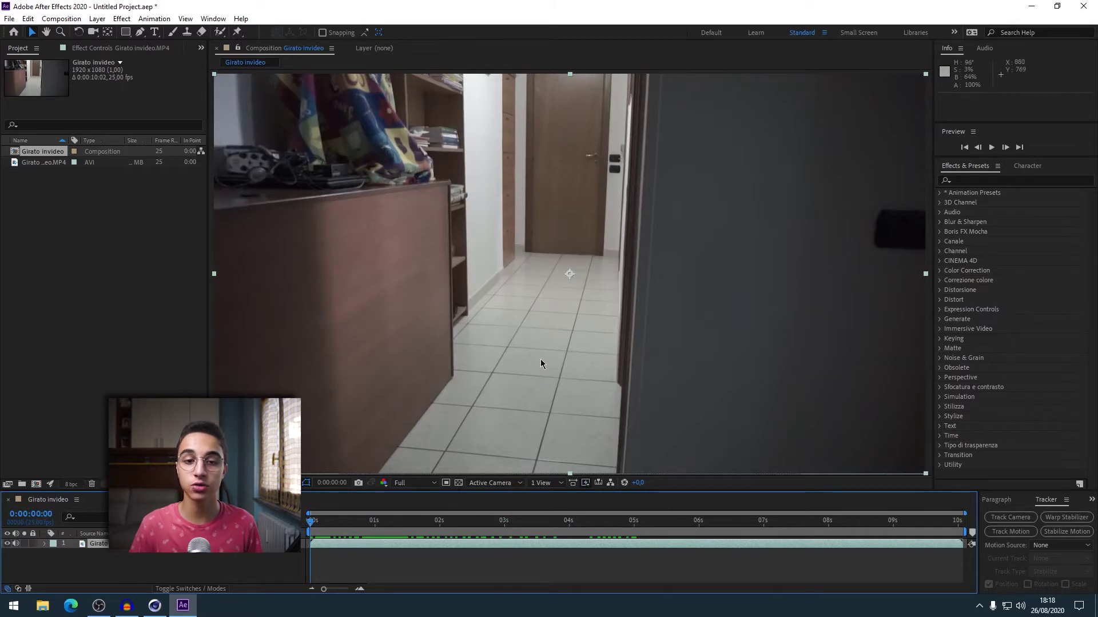
Step: Find the Unsharp Mask effect and apply it to the Girato invideo.MP4 layer
click(987, 181)
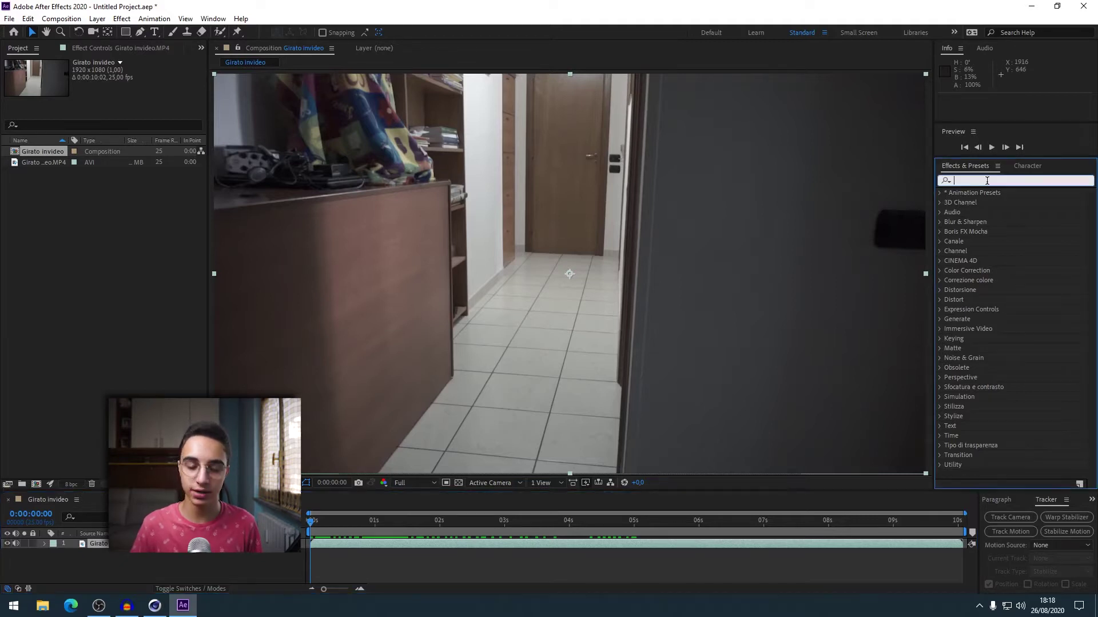
text(unsha)
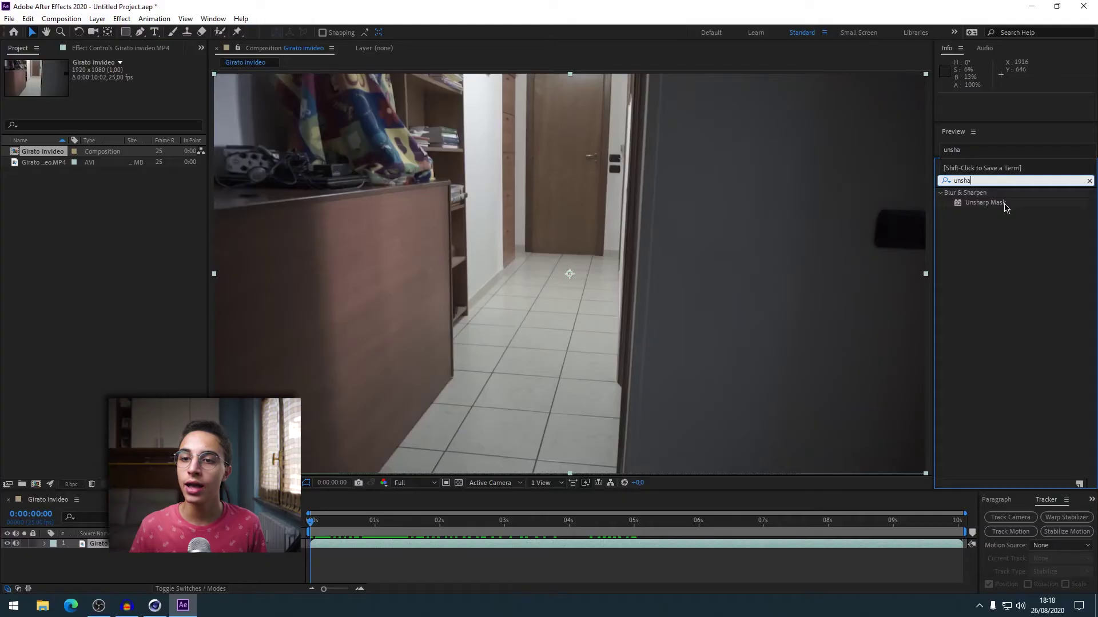
click(1005, 205)
drag(1006, 206, 844, 178)
drag(725, 210, 129, 555)
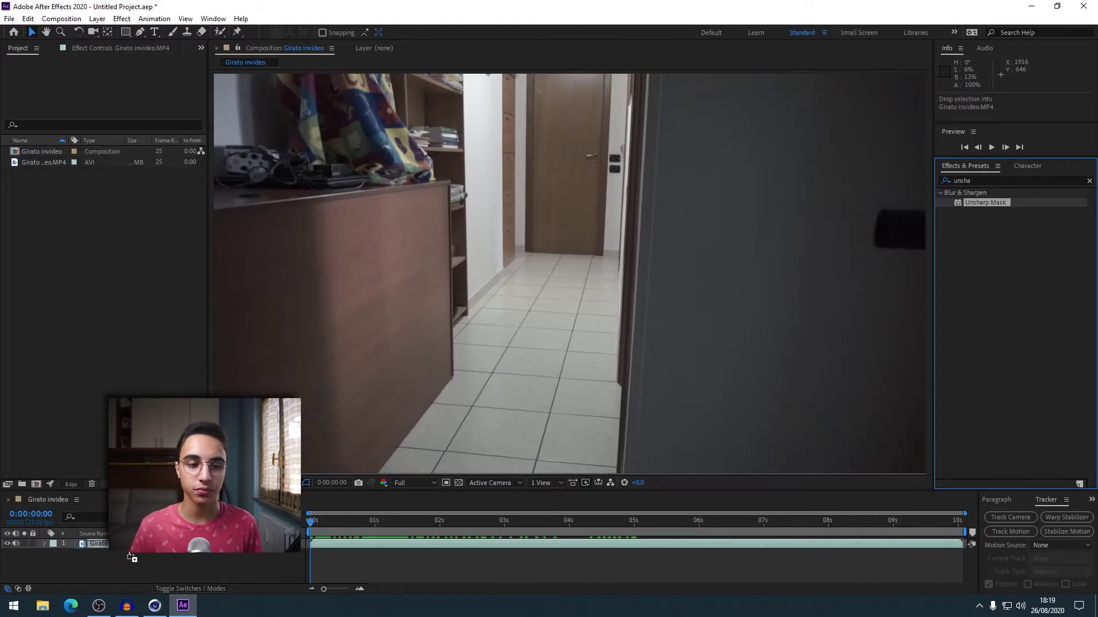
drag(129, 555, 130, 555)
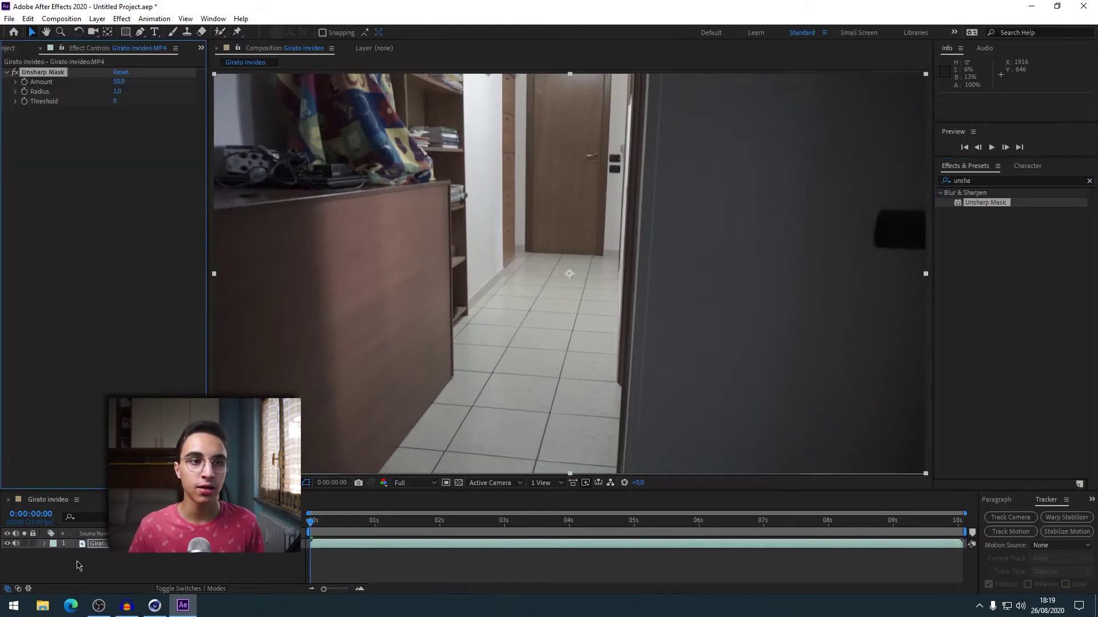
Step: Set the Unsharp Mask amount to 250
drag(118, 82, 190, 83)
key(ctrl+z)
drag(118, 81, 155, 81)
click(121, 82)
text(250)
key(Return)
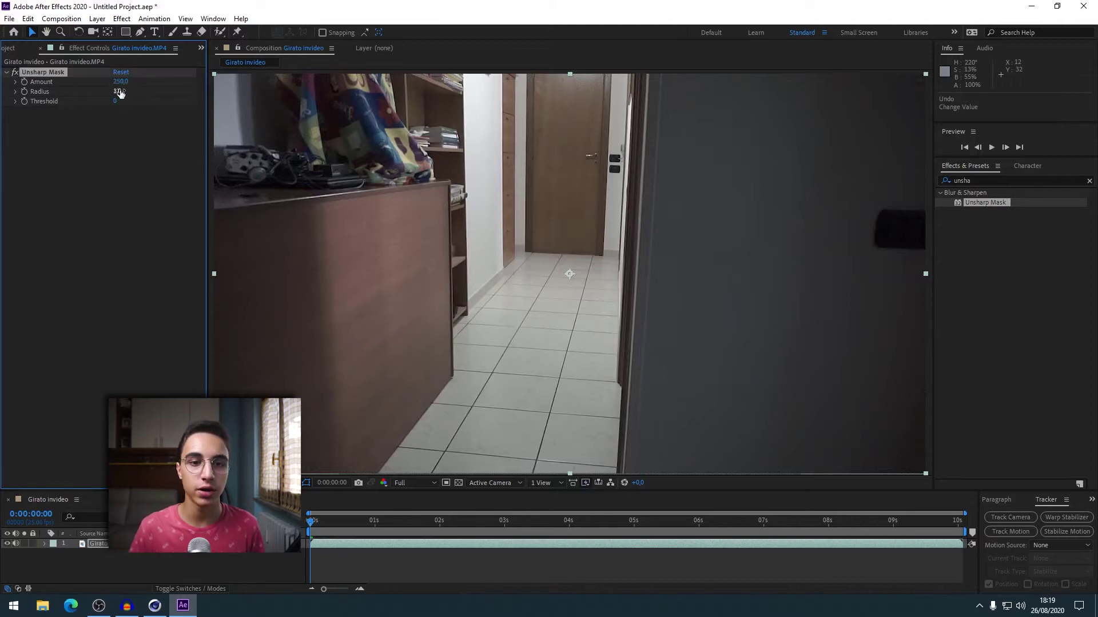
Step: Adjust the Unsharp Mask to an amount of 500 and a radius of 7.3
drag(119, 90, 176, 92)
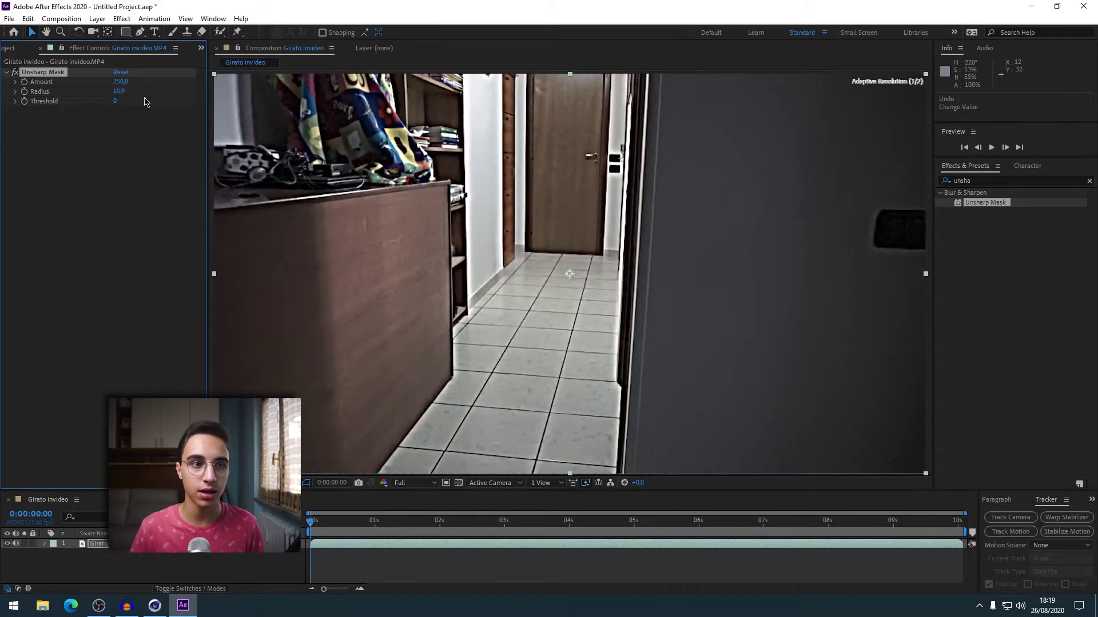
click(120, 93)
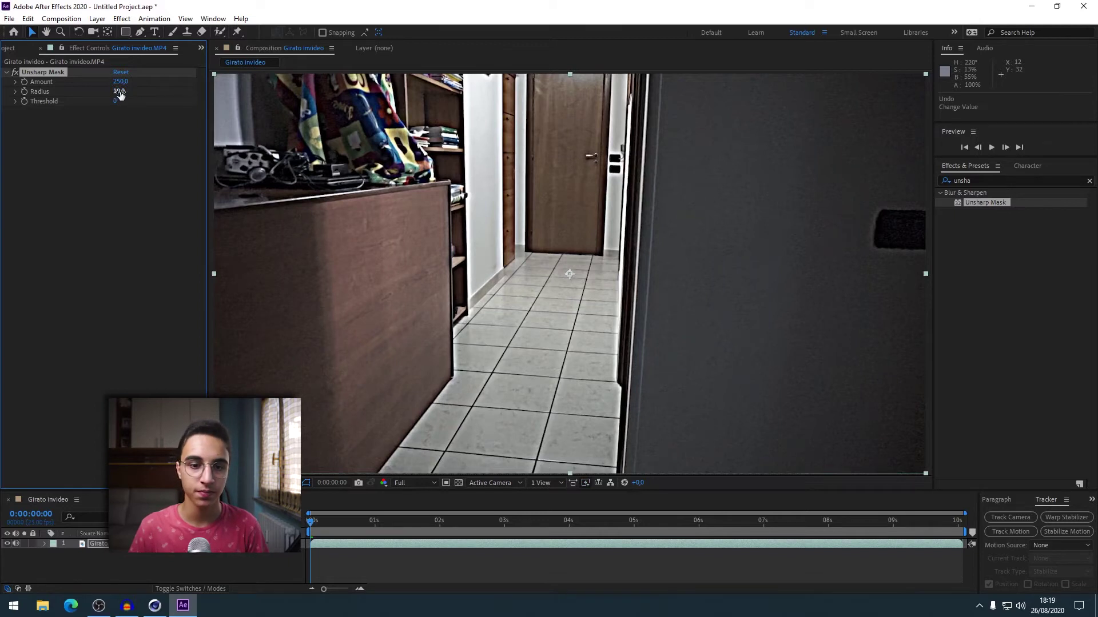
drag(128, 83, 332, 102)
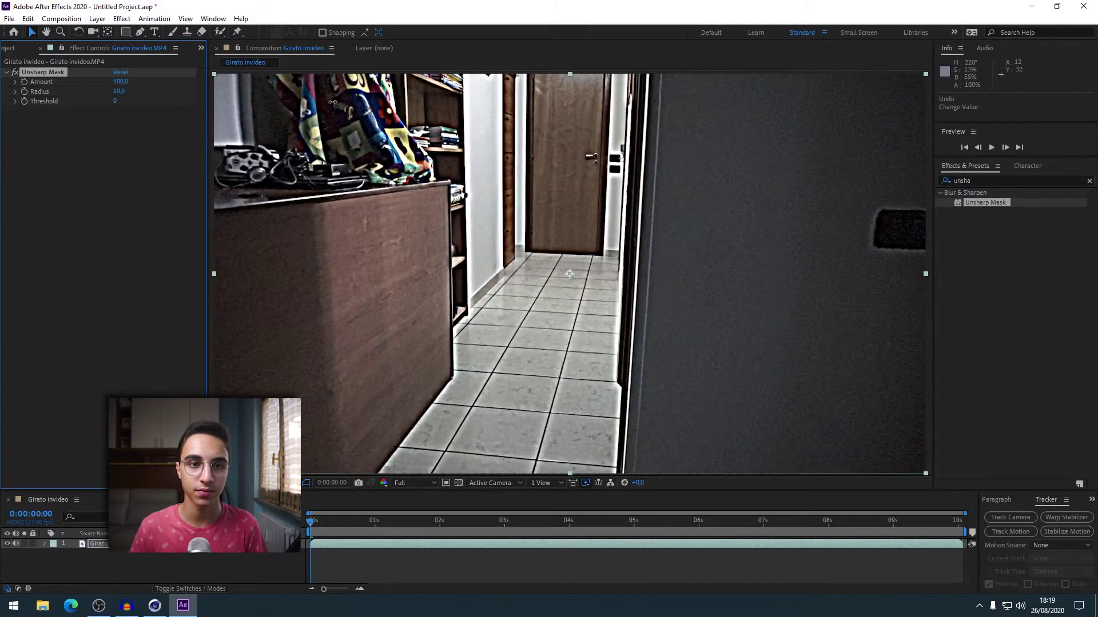
drag(123, 91, 80, 102)
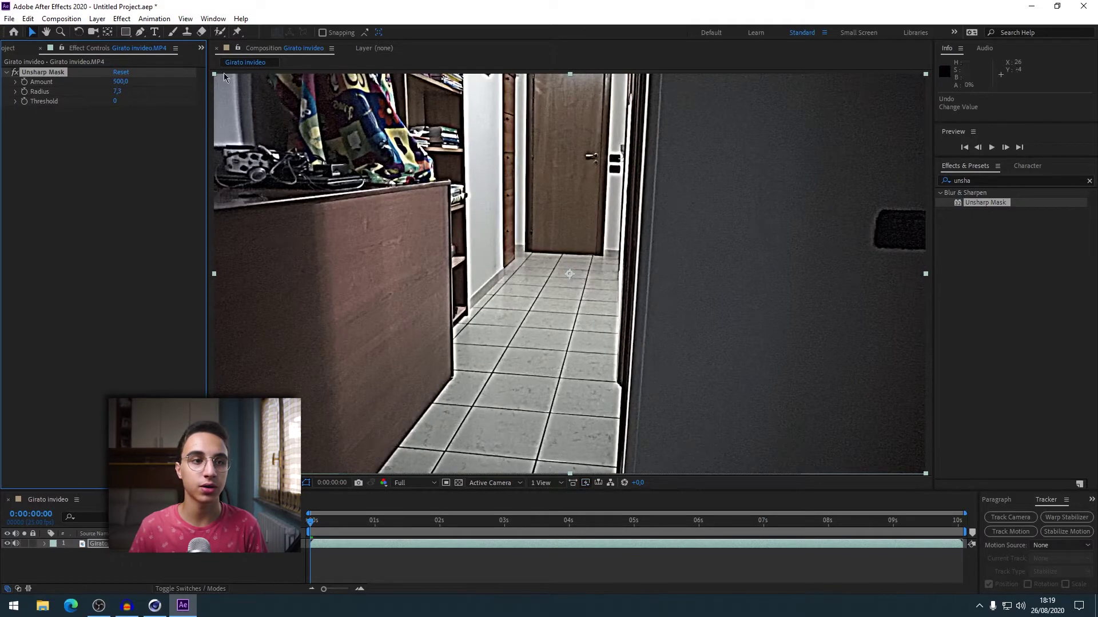
Step: Compare the footage with and without the Unsharp Mask effect, leaving the effect enabled
click(15, 72)
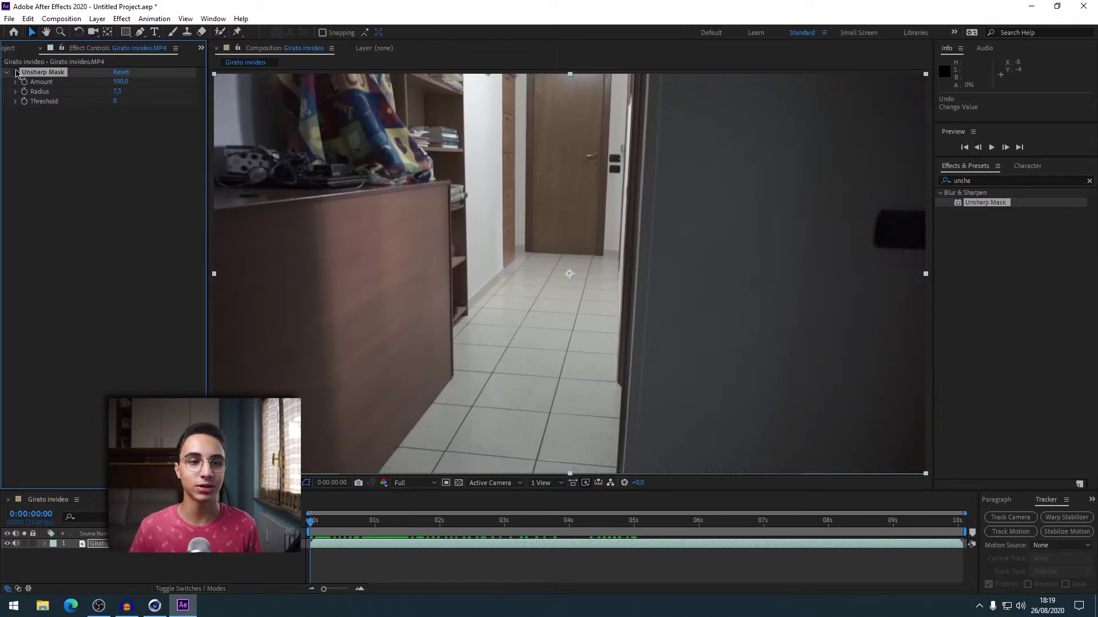
click(15, 72)
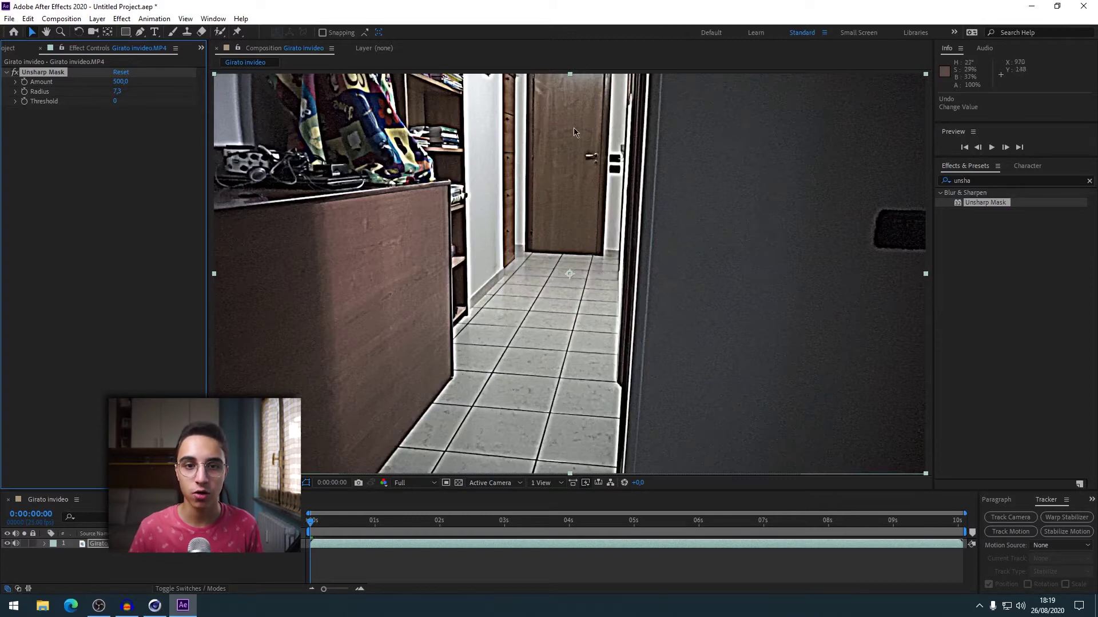
click(15, 73)
click(15, 73)
click(16, 74)
click(16, 73)
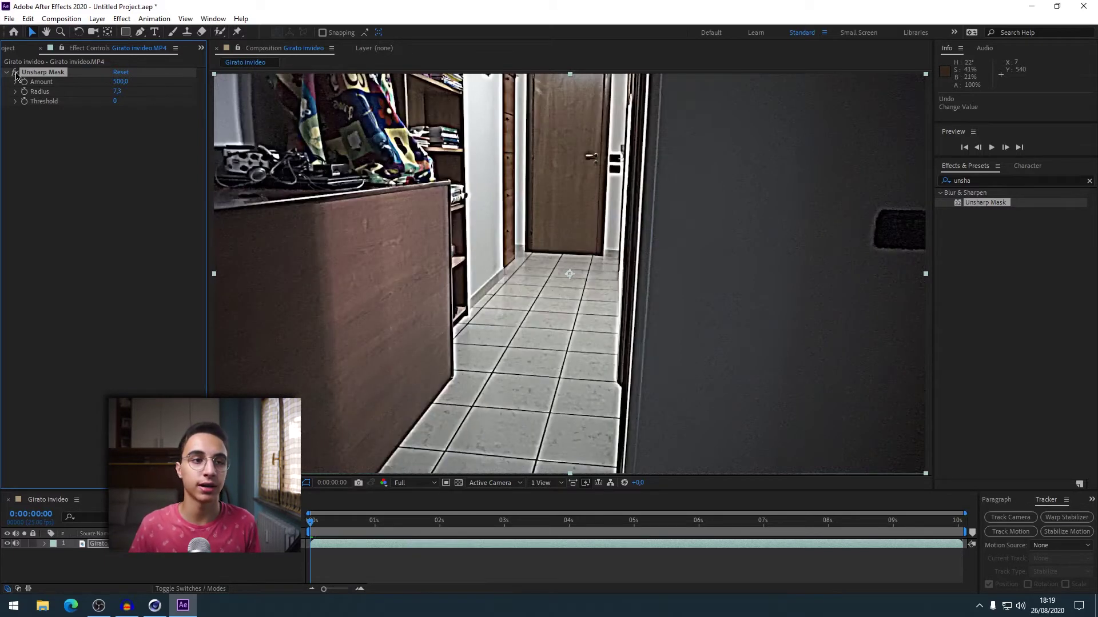
Step: Add the composition to the render queue and set its output module format to PNG Sequence
click(9, 19)
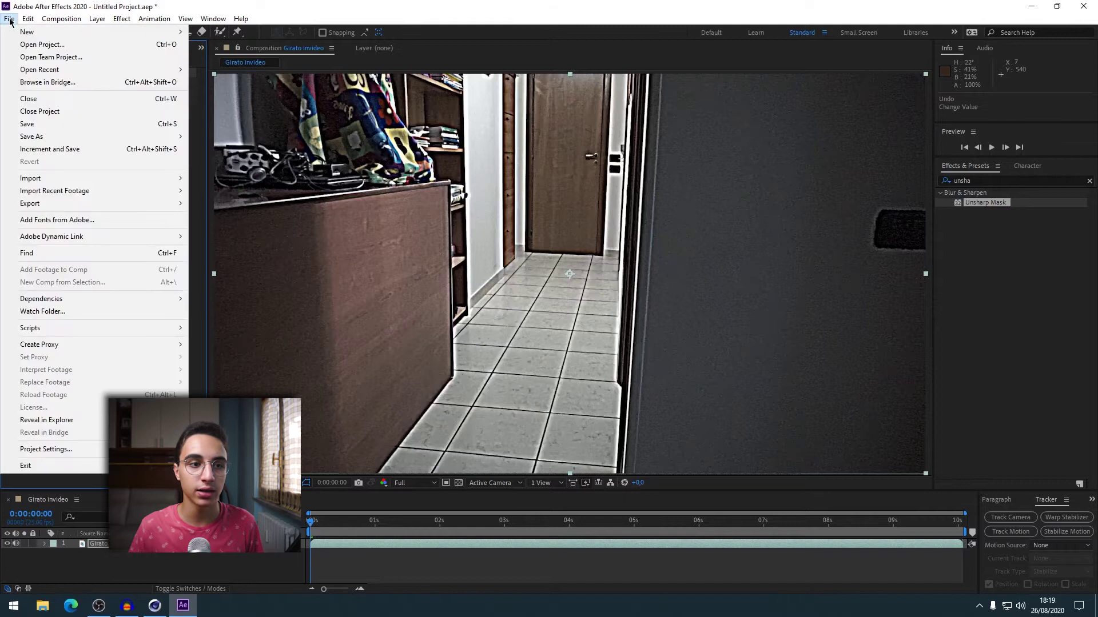
mouse_move(169, 204)
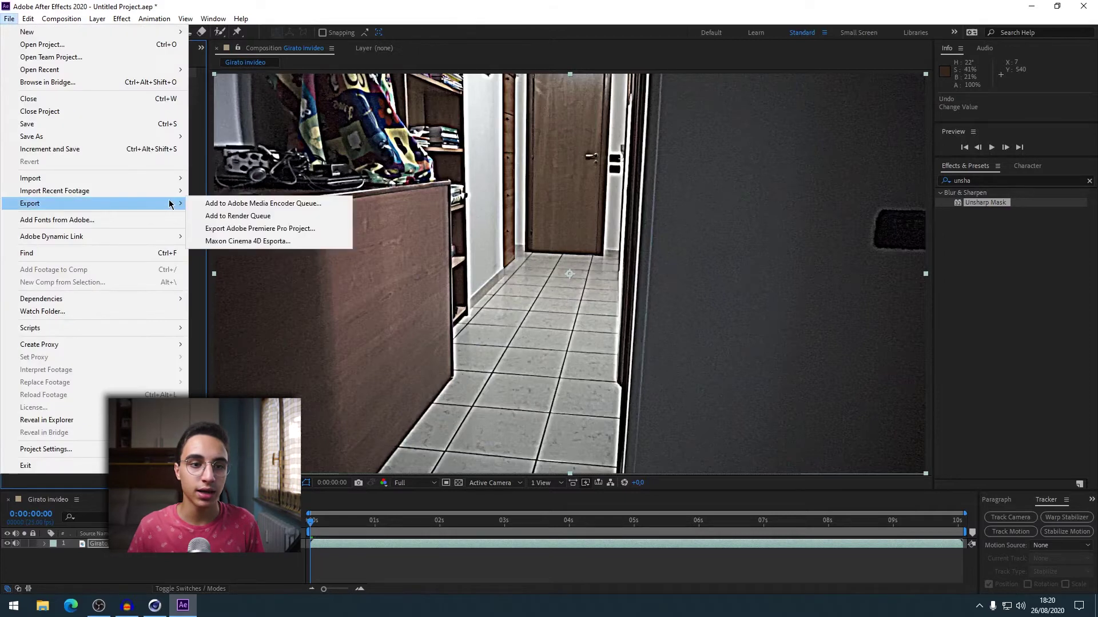
click(220, 216)
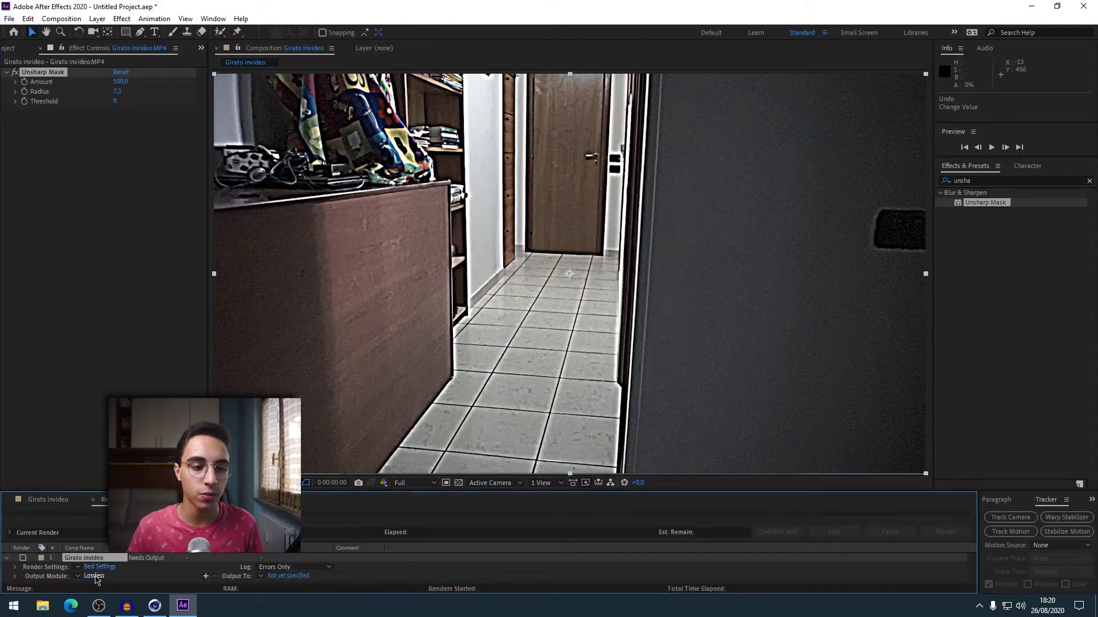
click(94, 576)
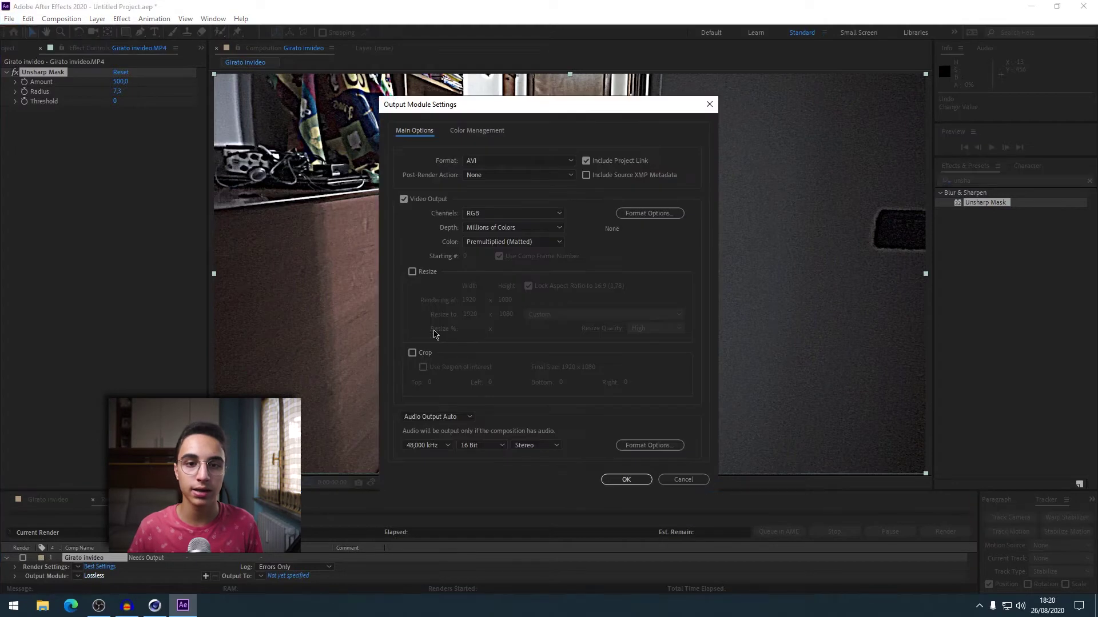
click(557, 161)
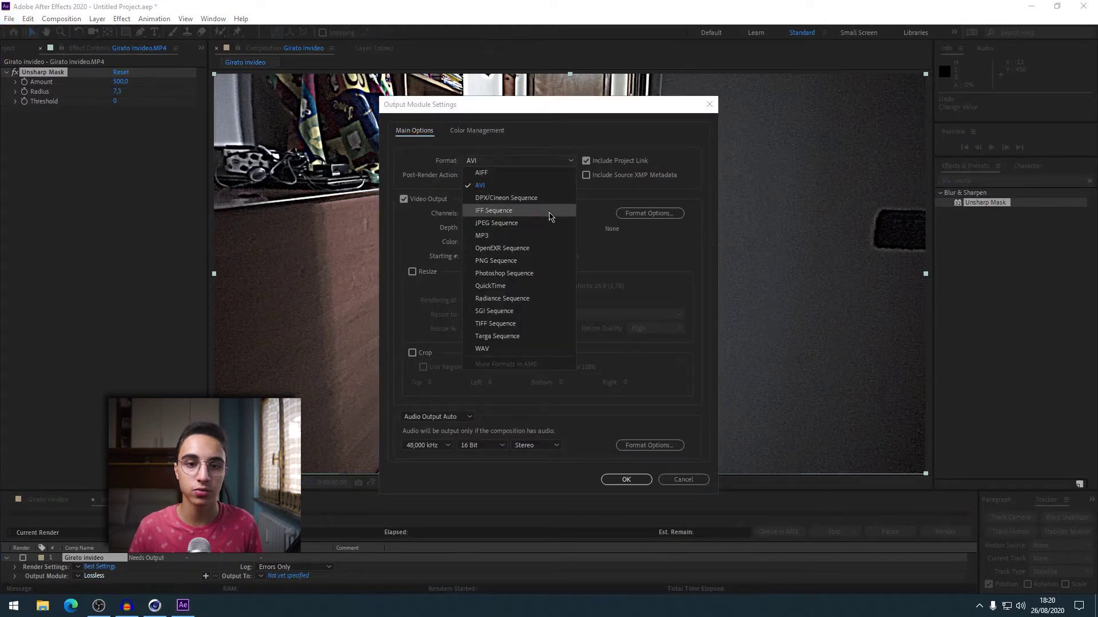
click(513, 266)
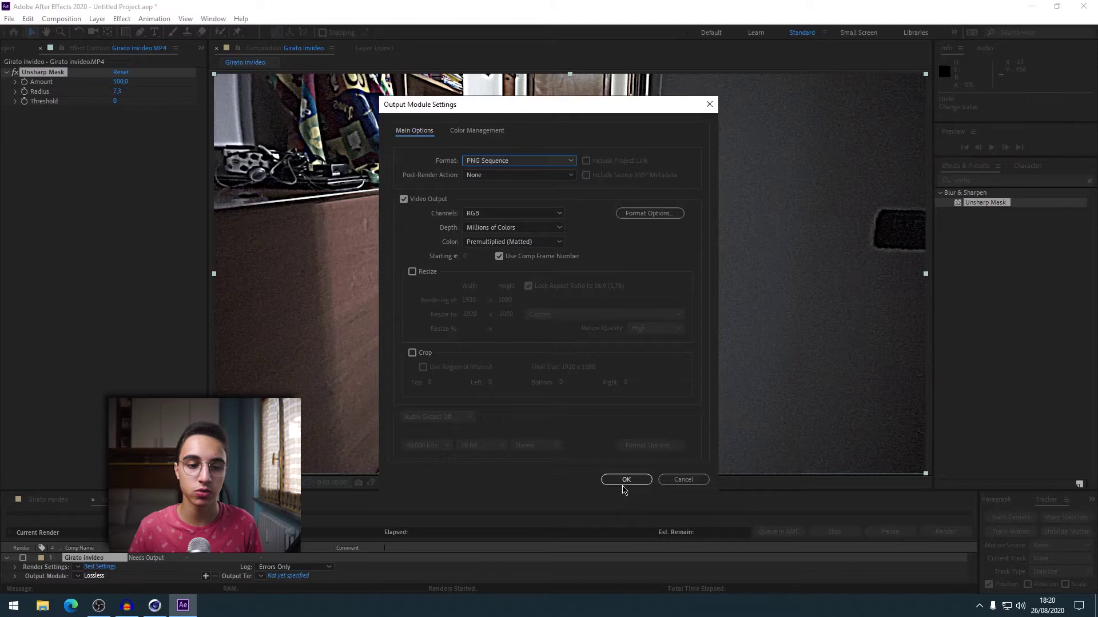
click(626, 482)
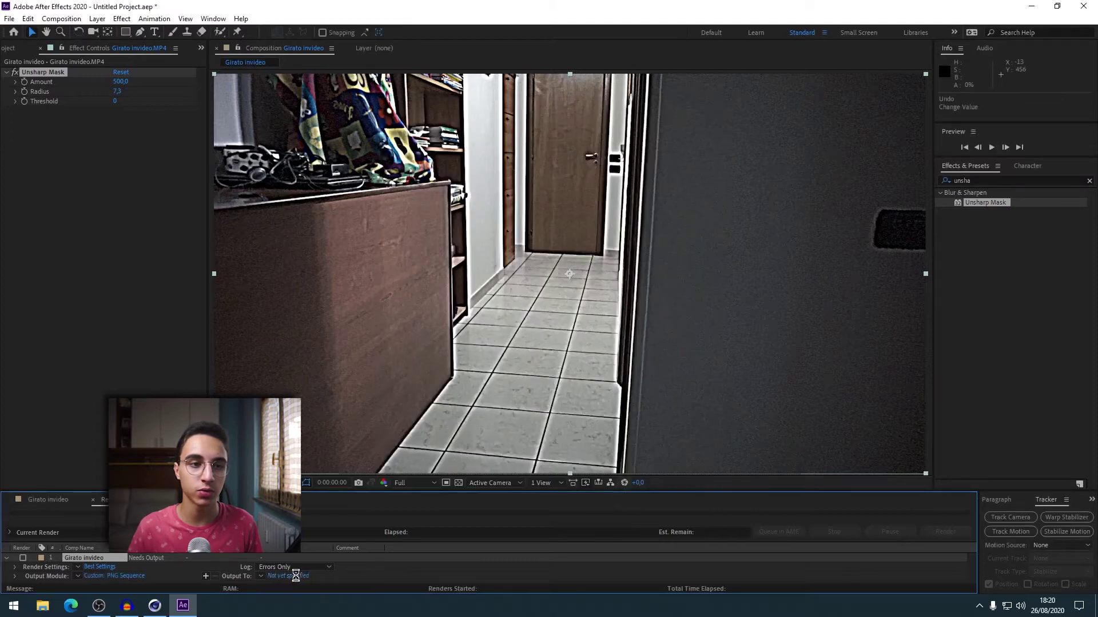
Step: Choose the InTutorial folder inside Desktop > Camera tracking in Cinema 4d > Video as the render output location
click(293, 576)
click(48, 114)
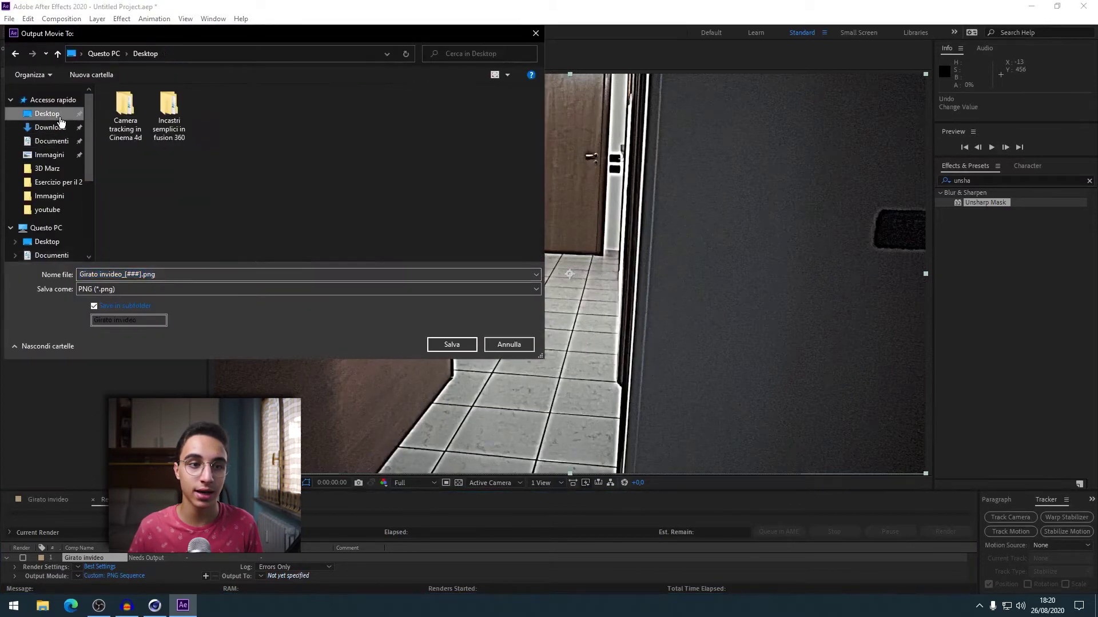
double_click(114, 121)
double_click(121, 110)
double_click(122, 109)
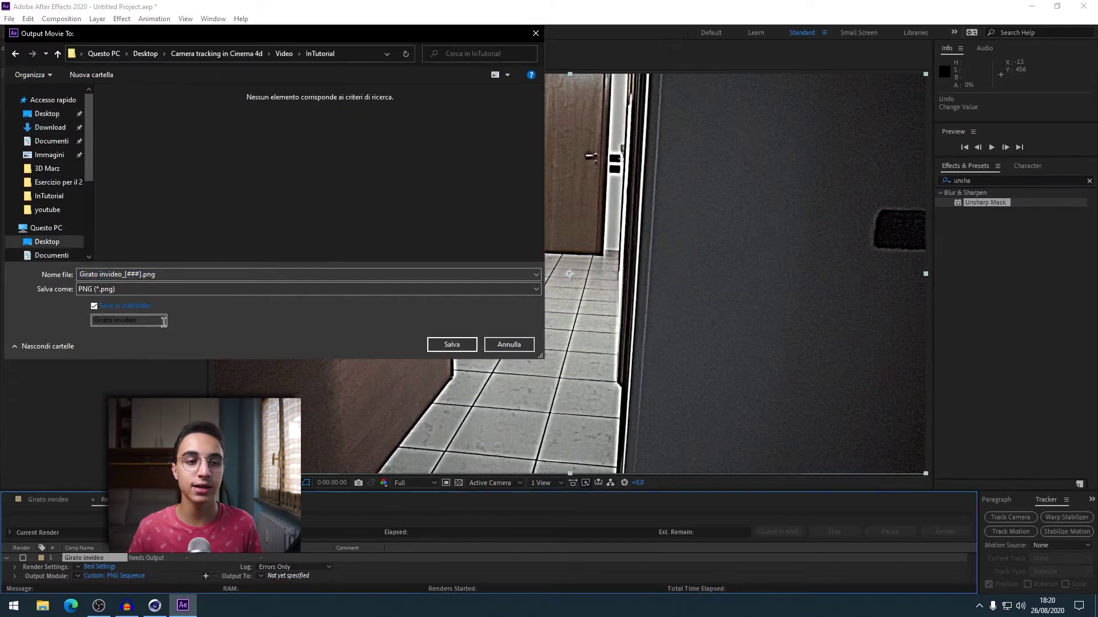
Step: Rename the output subfolder as Girato infoto
click(152, 320)
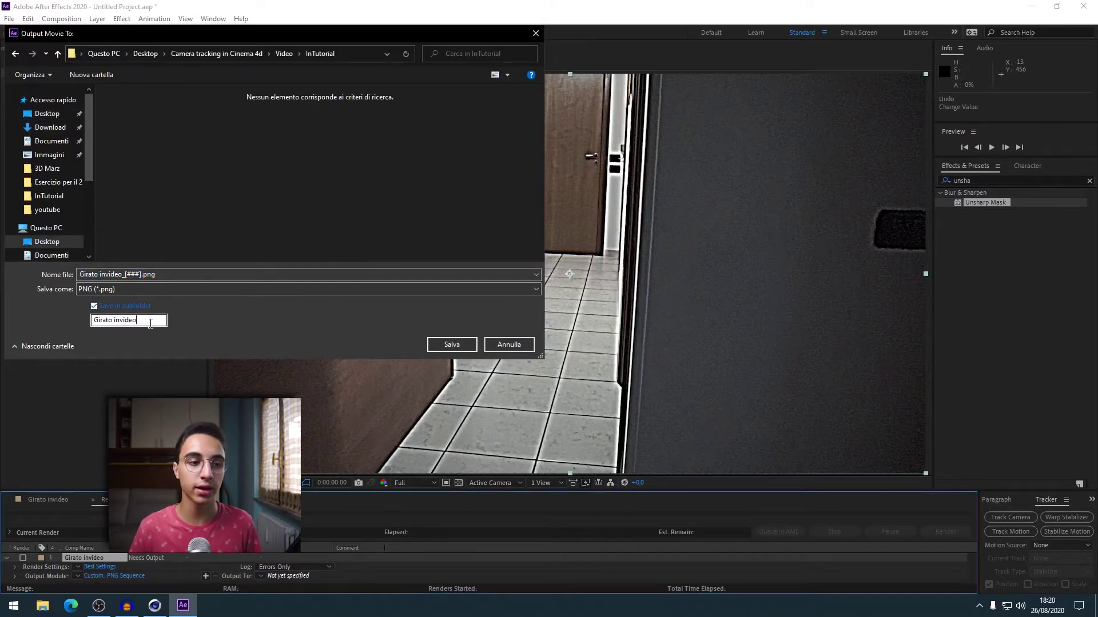
key(BackSpace)
key(BackSpace)
key(BackSpace)
key(BackSpace)
key(BackSpace)
text(foto)
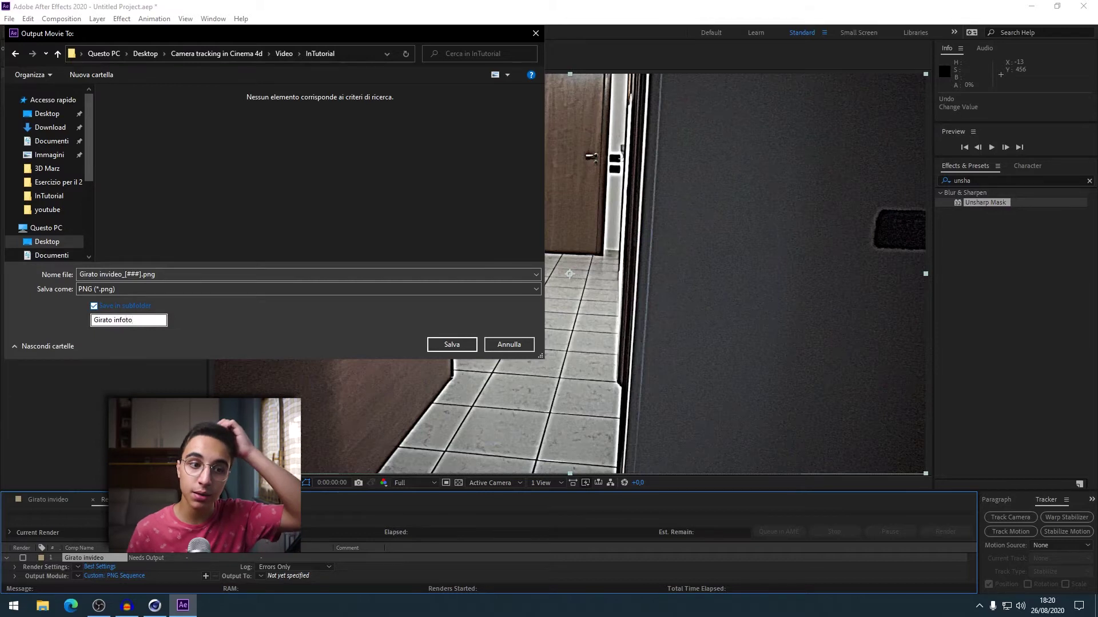
Step: Change the output file name to metraggio_[###].png, keeping the frame-number placeholder
click(123, 275)
key(Right)
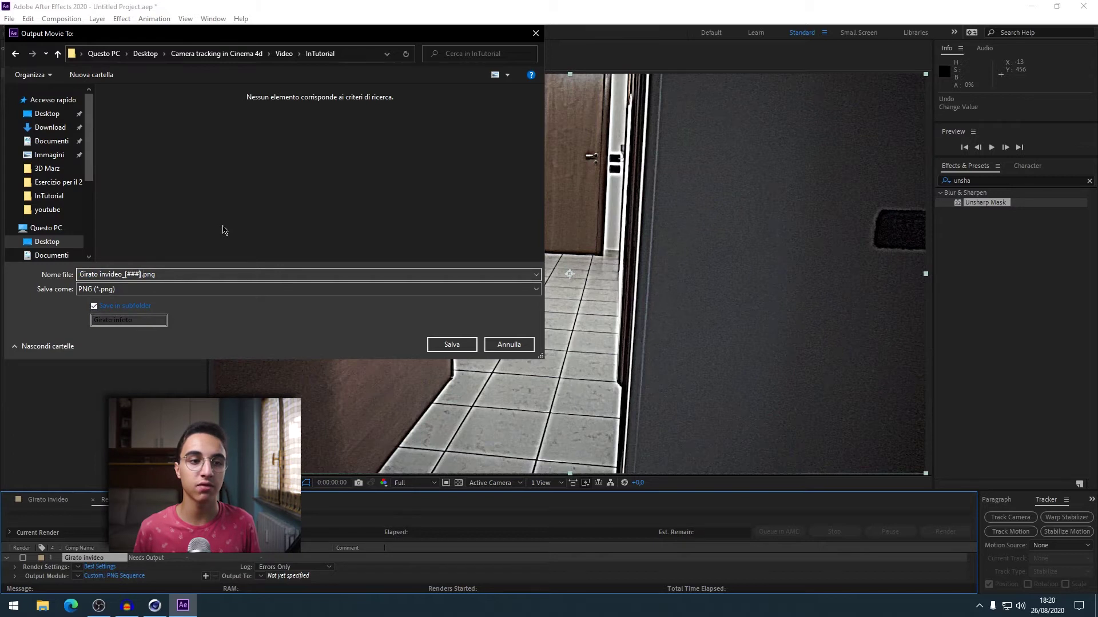
key(Home)
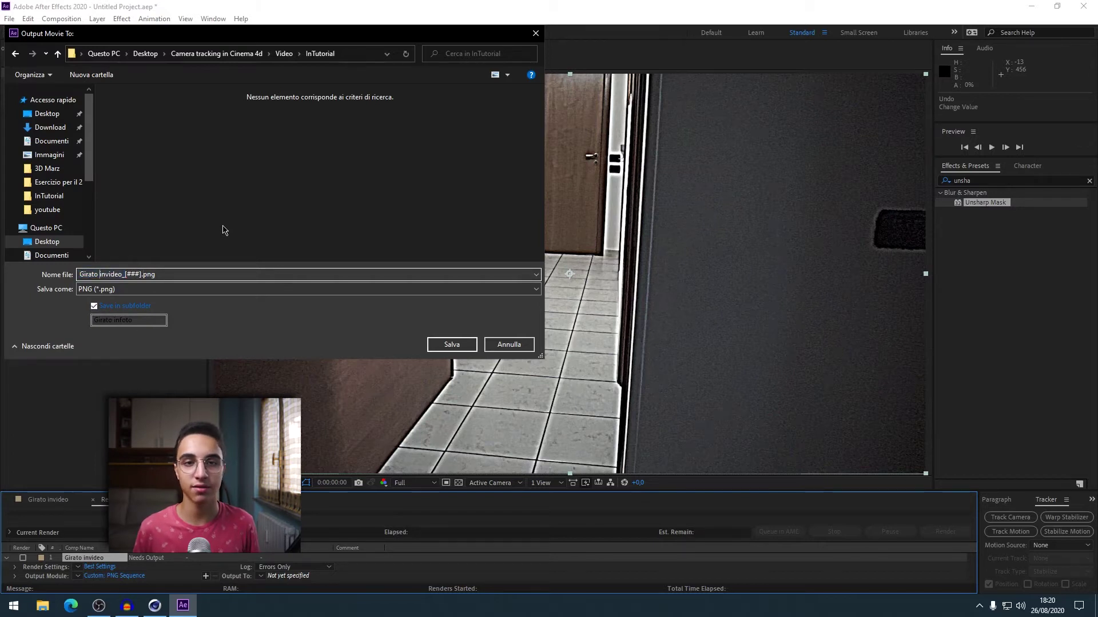
key(ctrl+shift+Right)
key(ctrl+shift+Left)
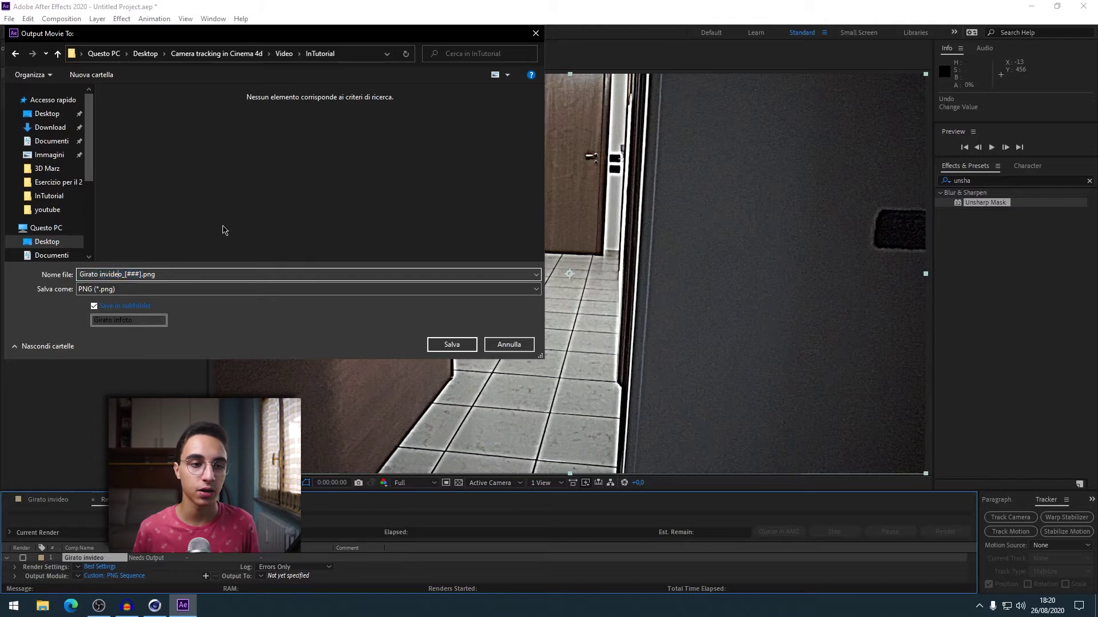
key(shift+Home)
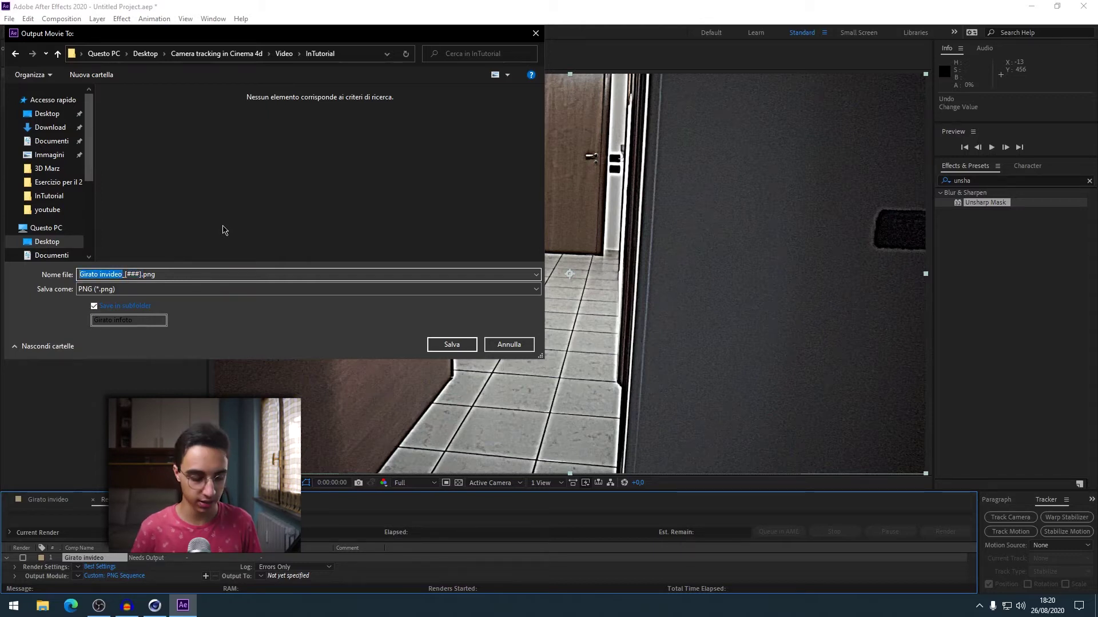
text(metraggio)
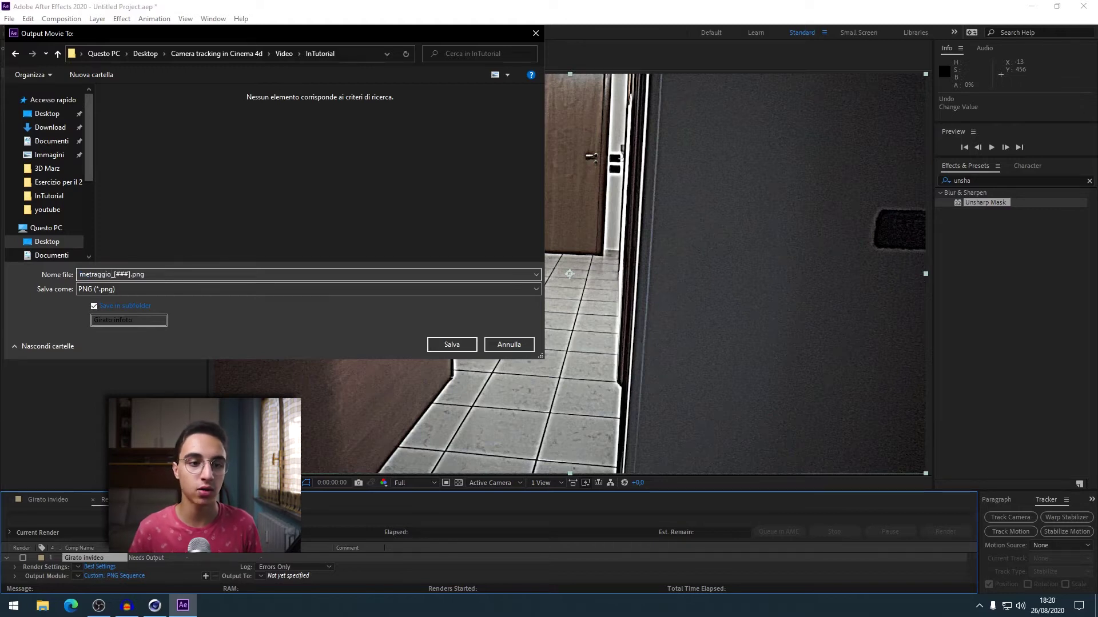
Step: Save the output destination and render the PNG sequence, and close After Effects without saving the project
click(435, 345)
click(944, 532)
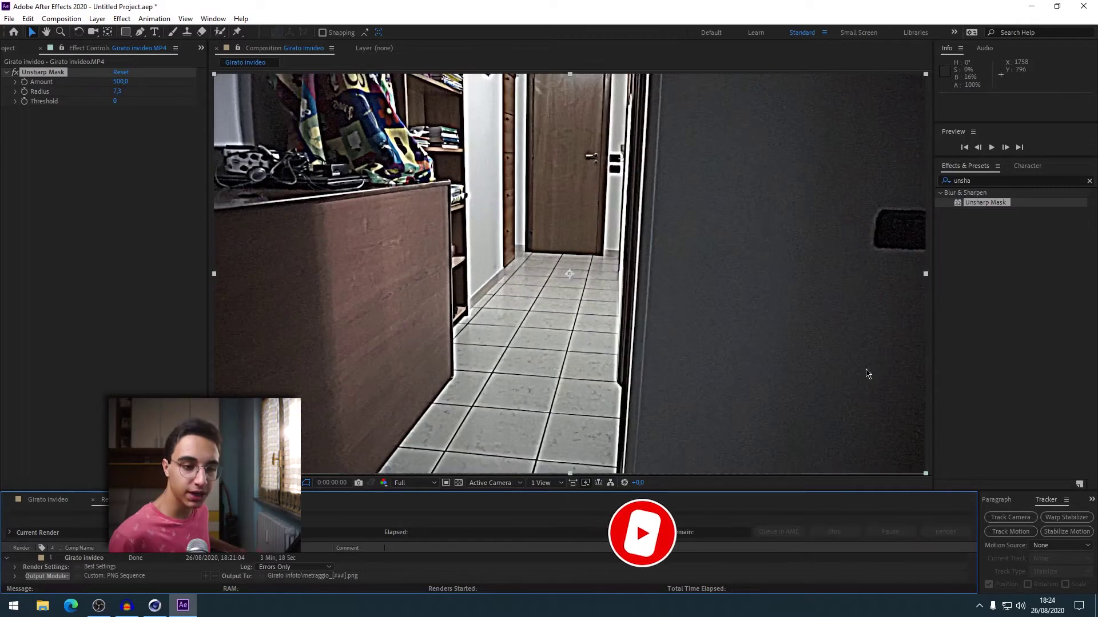
click(1085, 5)
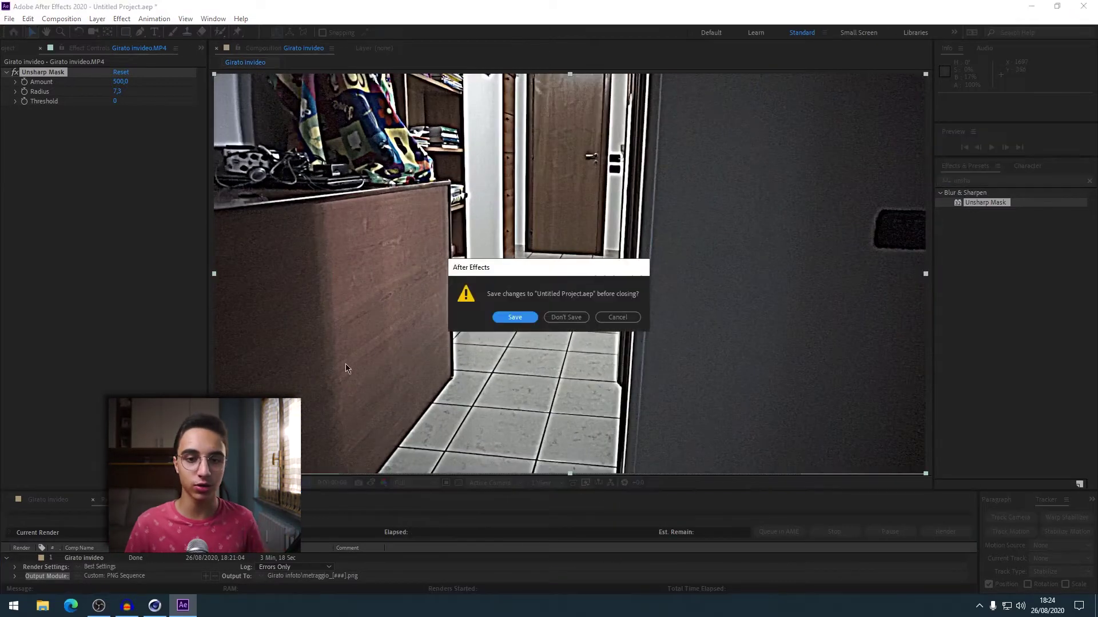
click(555, 317)
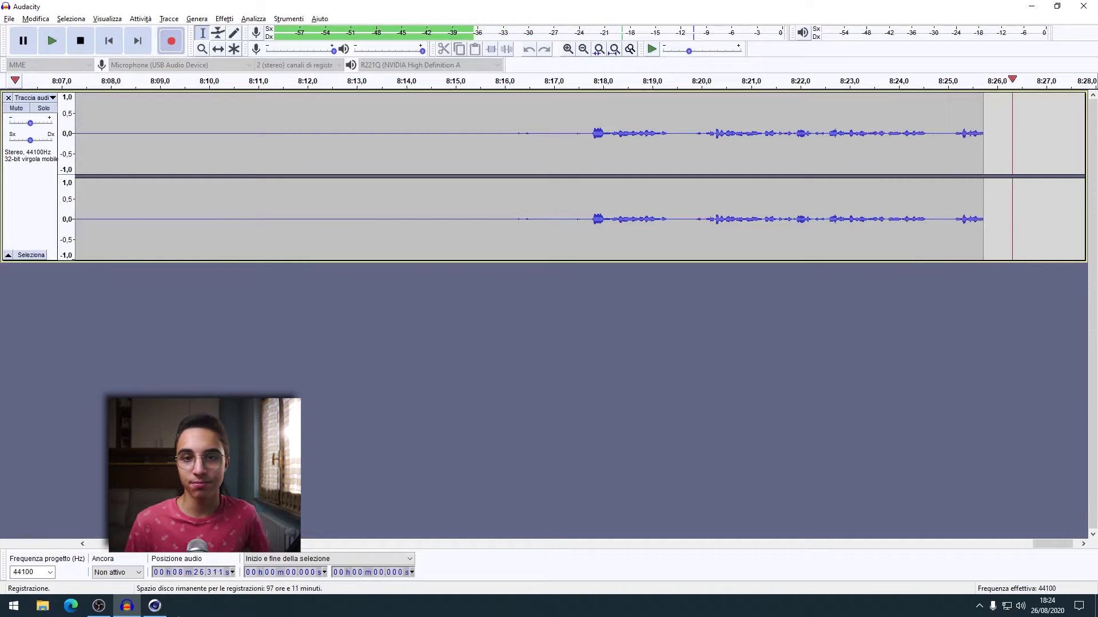
Step: Switch to Cinema 4D and create a Motion Tracker object
click(160, 609)
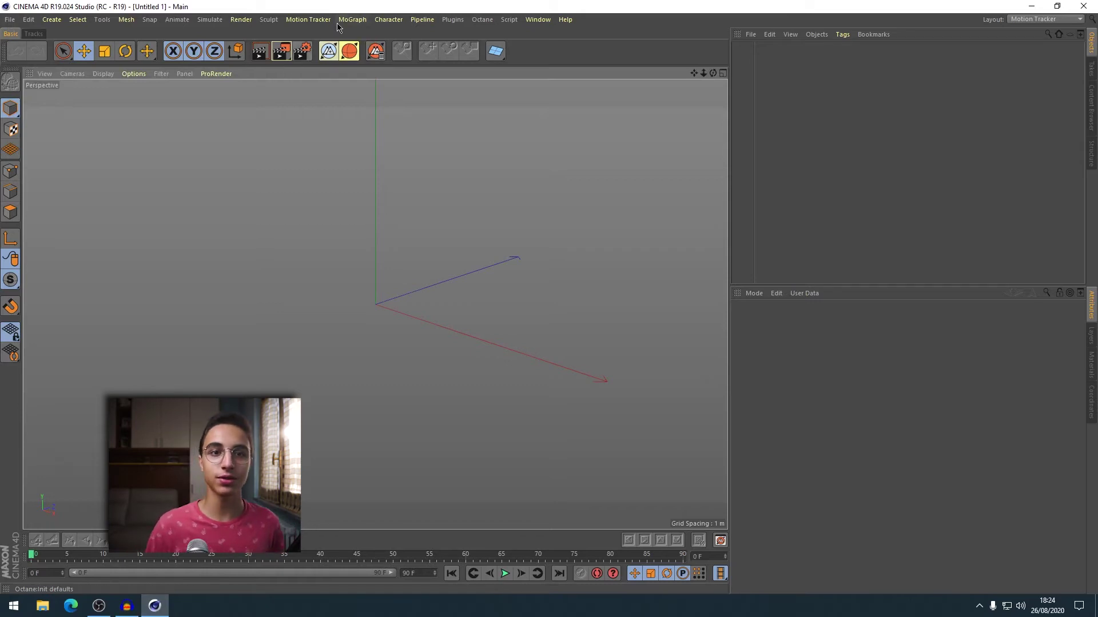
click(307, 19)
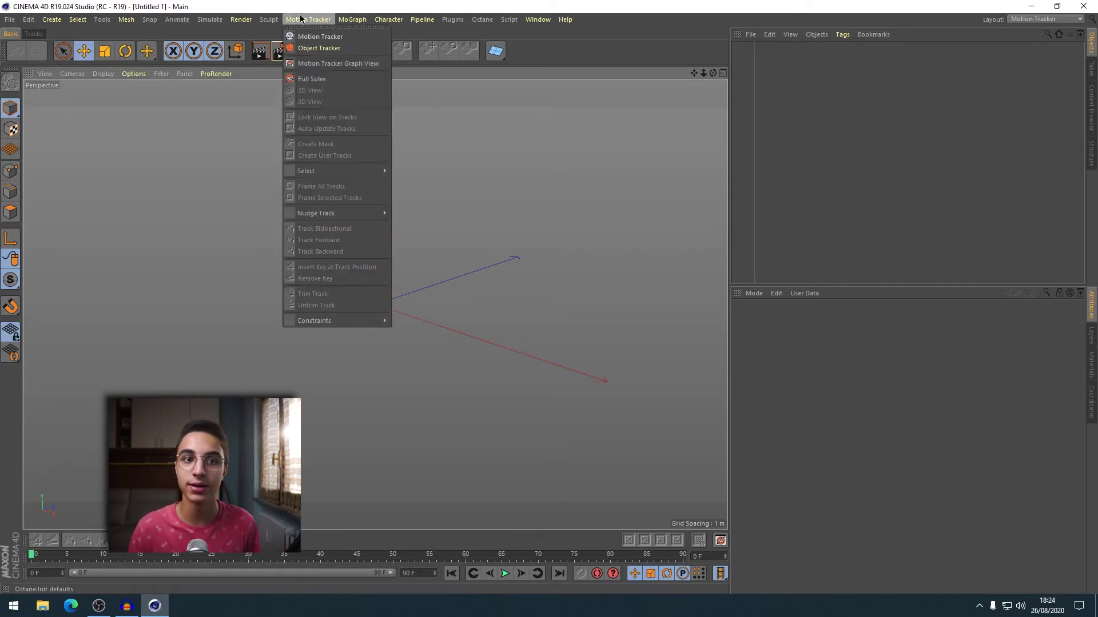
click(307, 38)
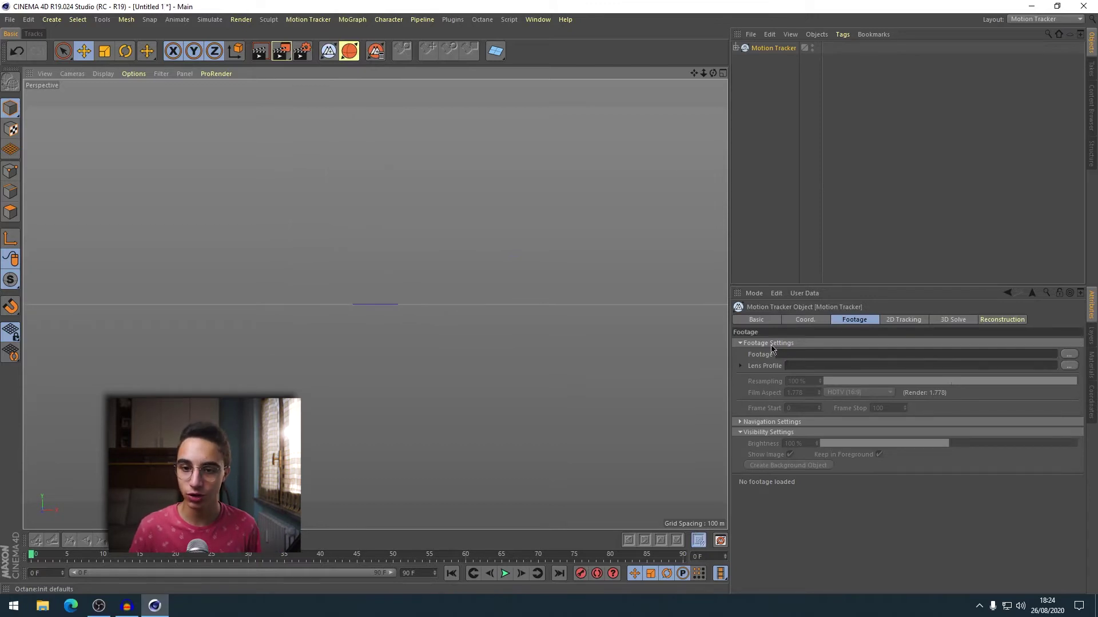
Step: Load metraggio_000.png from Desktop > Camera tracking in Cinema 4d > Video > InTutorial > Girato infoto as the Motion Tracker's footage
click(1068, 355)
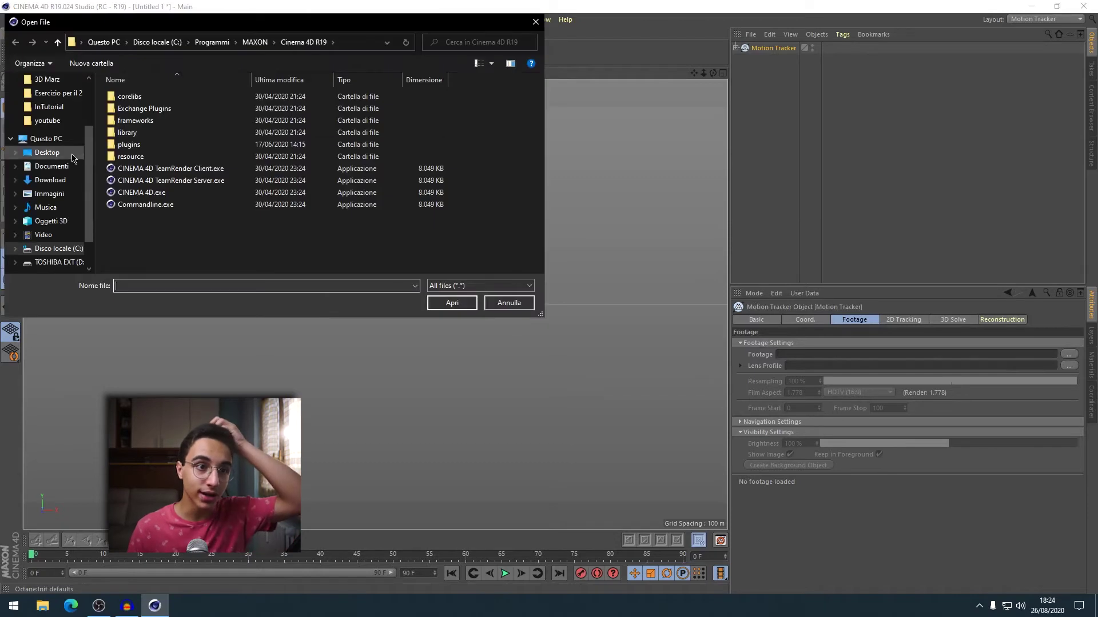
click(74, 158)
double_click(140, 98)
double_click(139, 98)
double_click(159, 95)
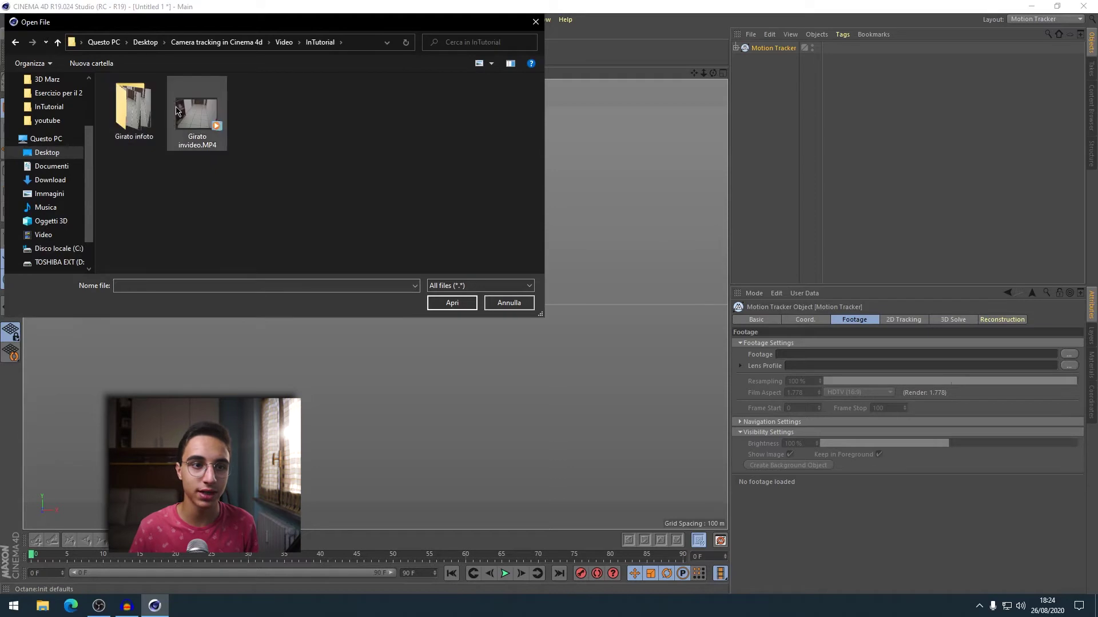
double_click(143, 106)
click(141, 107)
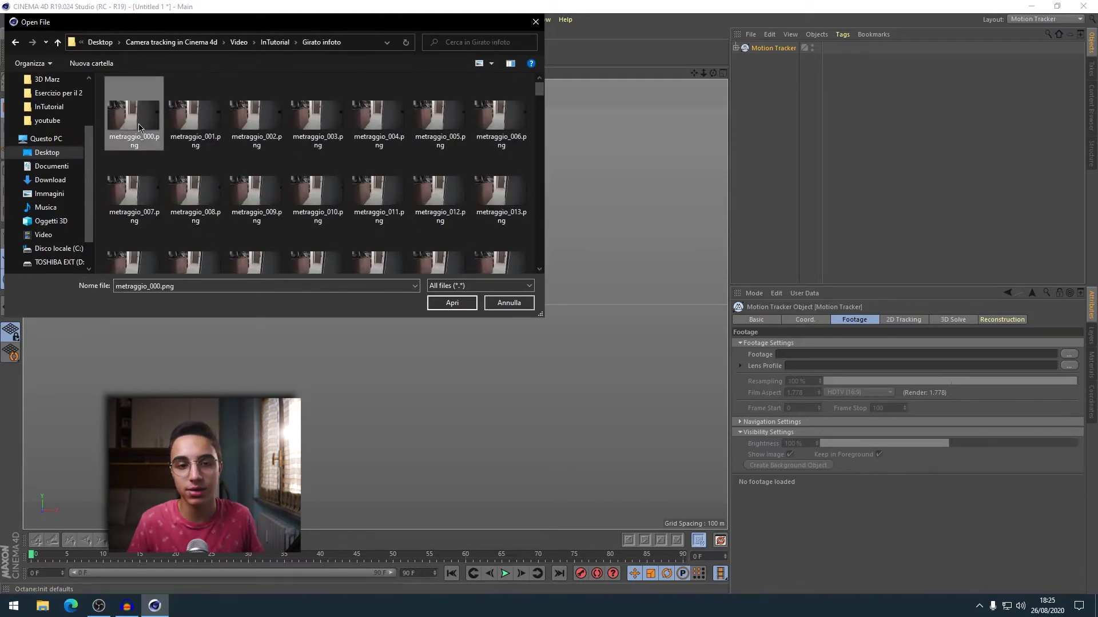
click(452, 302)
Step: Return the timeline to frame 0 and set the footage resampling to 100 %
drag(35, 557, 1, 554)
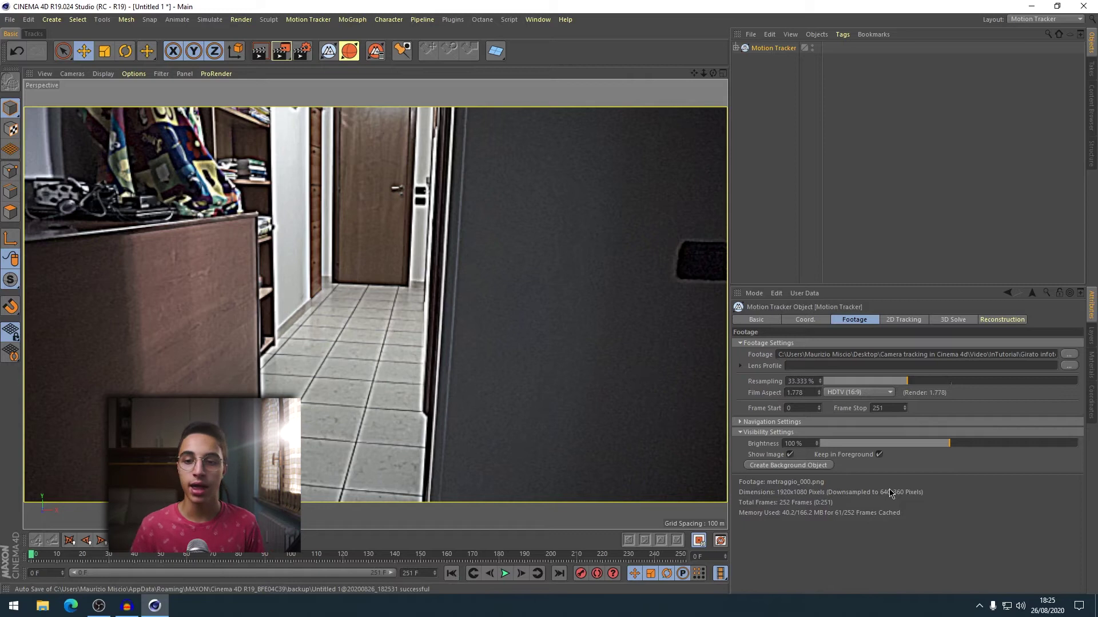
drag(913, 385, 1083, 389)
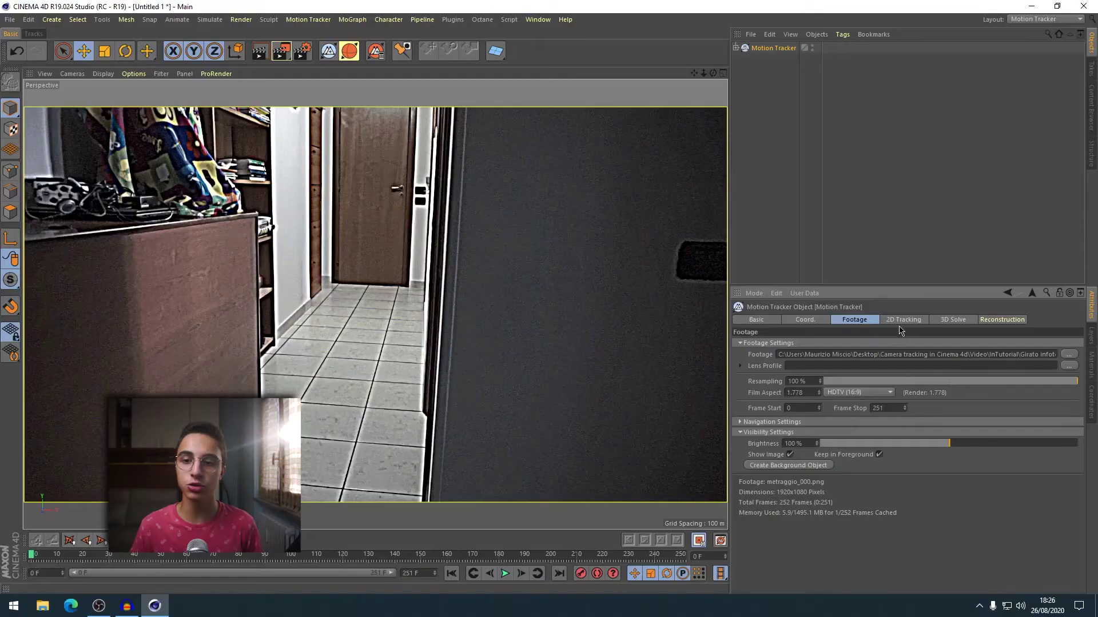
Step: Run automatic 2D tracking on the hallway footage
click(909, 322)
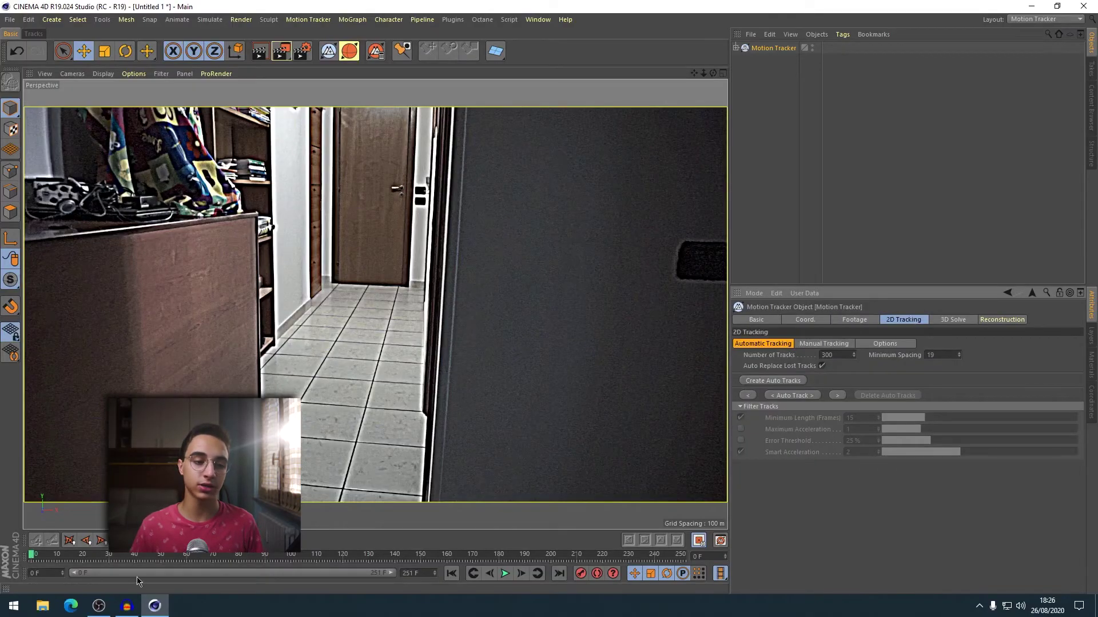
drag(56, 559, 104, 557)
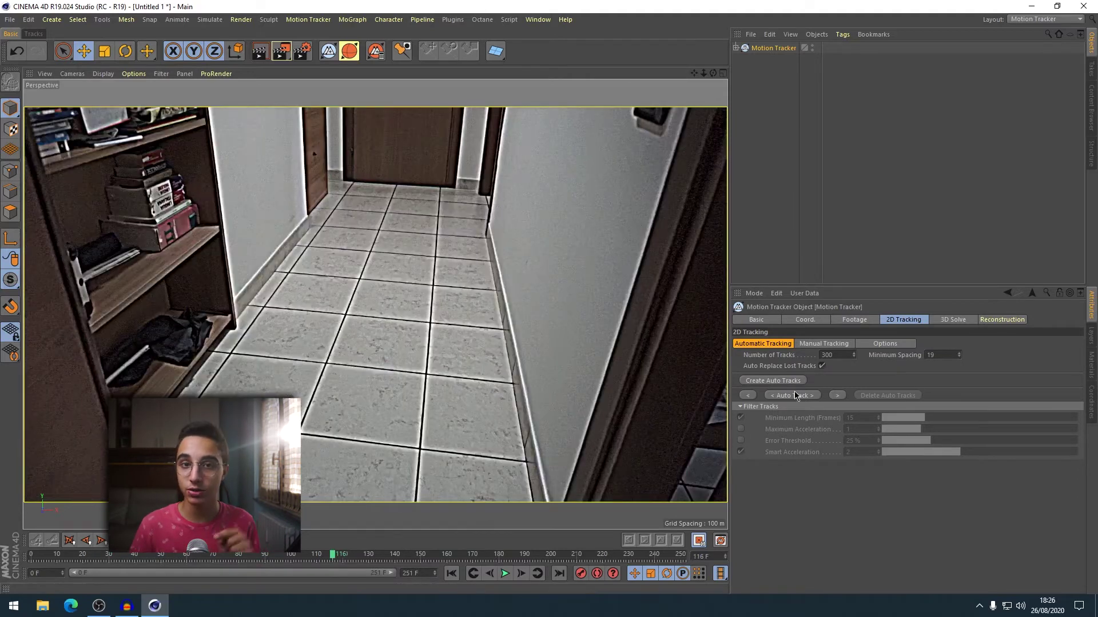
click(793, 395)
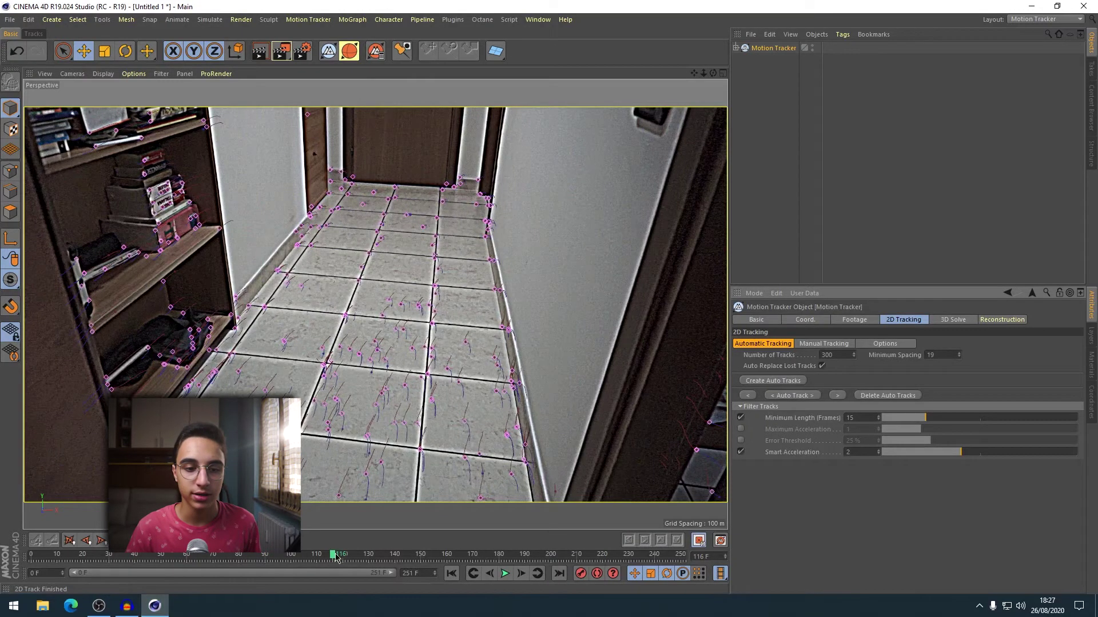
Step: Lasso and delete the stray tracks on the upper shelving seen through the doorway at frame 53
drag(337, 558, 197, 554)
click(263, 394)
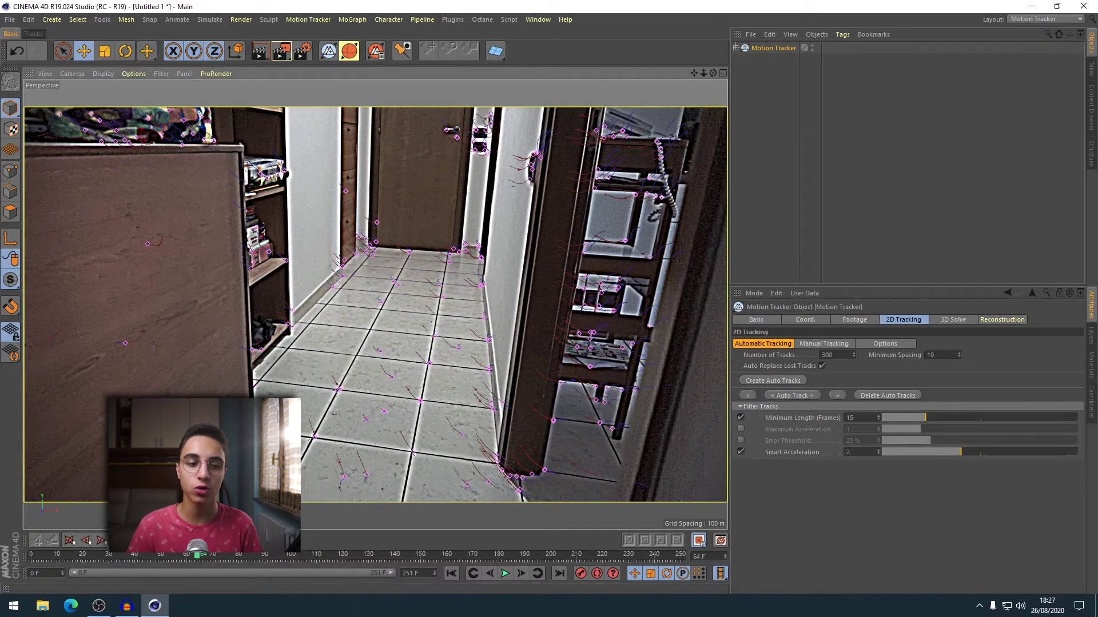
drag(195, 559, 169, 555)
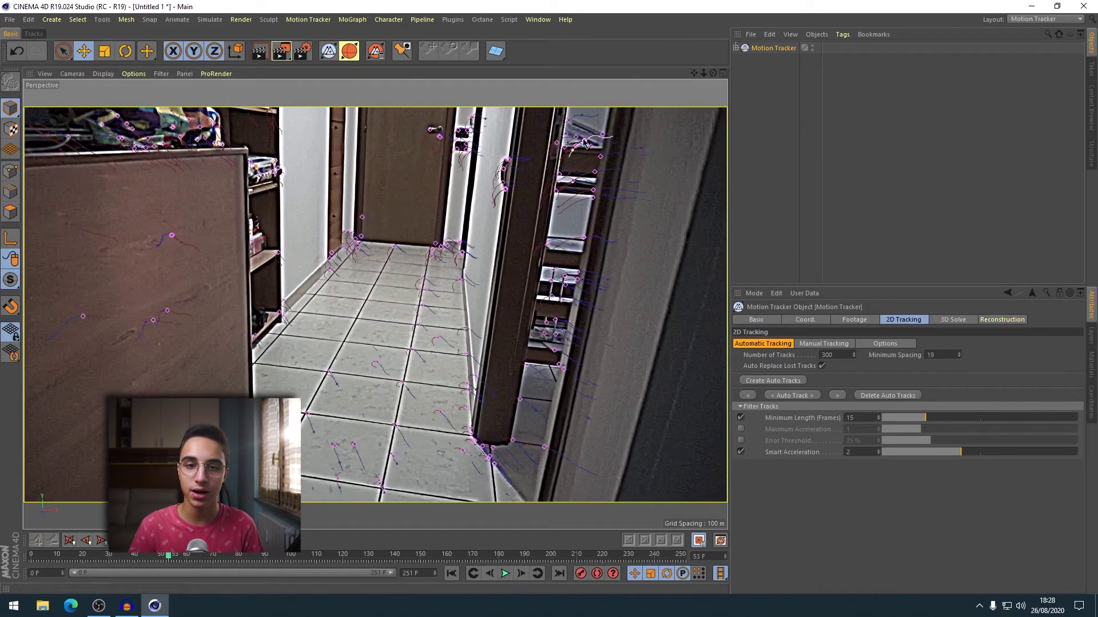
mouse_move(622, 149)
right_down()
mouse_move(564, 207)
mouse_move(626, 172)
mouse_move(622, 153)
mouse_move(565, 171)
mouse_move(552, 149)
right_up()
key(Delete)
key(Delete)
Step: Delete the stray track on the floor beside the door frame's base at frame 58
drag(171, 554, 182, 555)
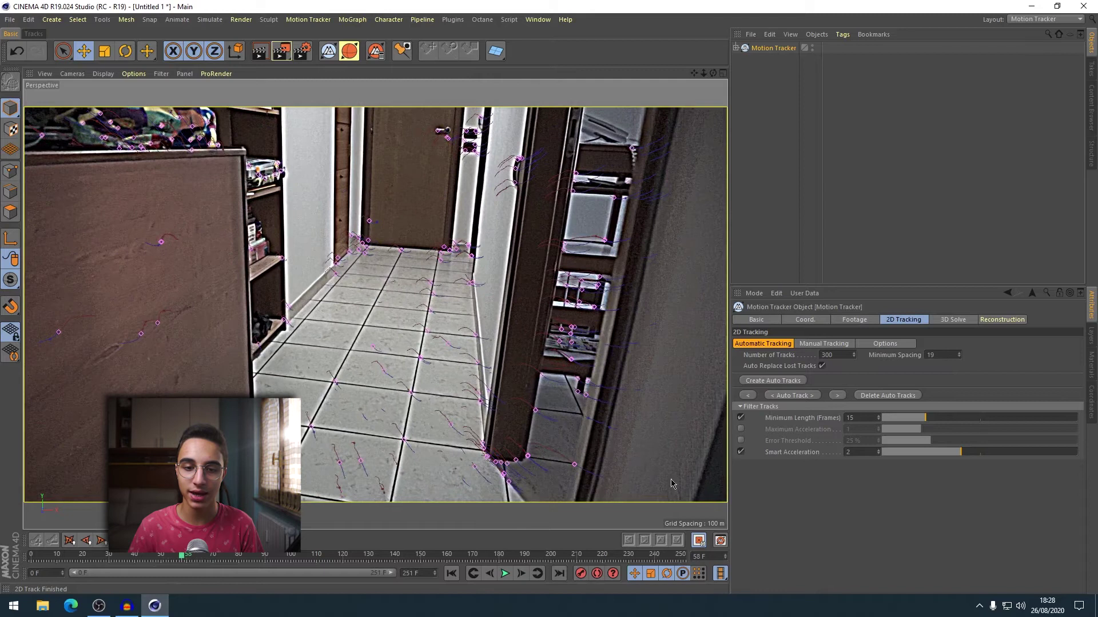
click(574, 464)
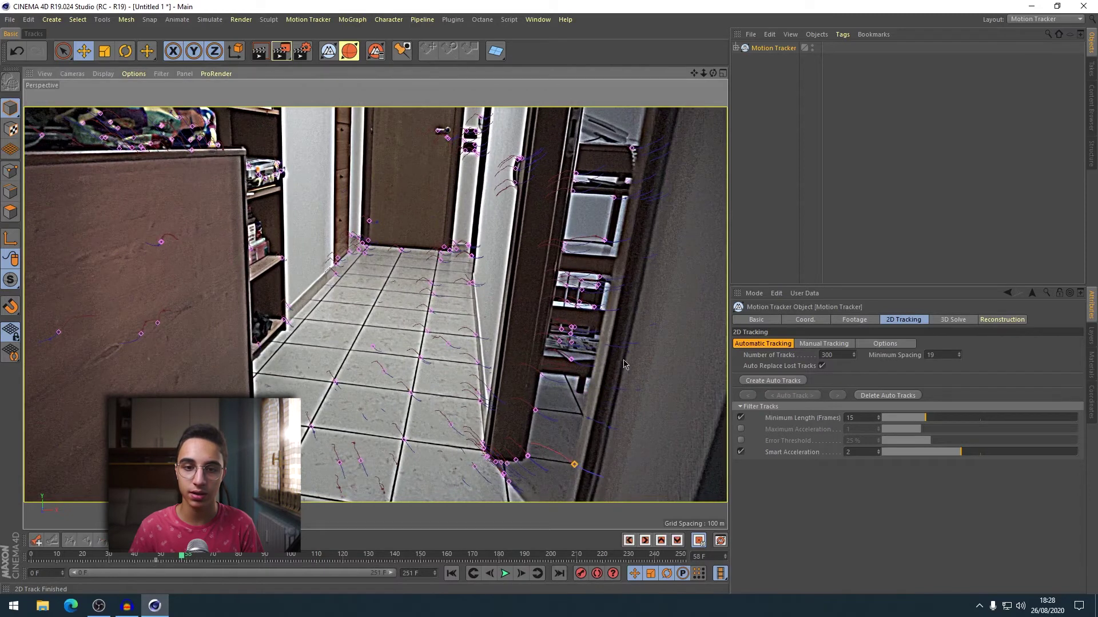
key(Delete)
Step: Undo the last change, and lasso and delete the tracks on the brown cabinet's side near frame 40
drag(183, 558, 137, 556)
key(ctrl+z)
right_drag(103, 273, 146, 255)
key(Delete)
Step: Lasso and delete the stray tracks along the lower front edge of the bookshelf around frame 110
drag(140, 555, 315, 568)
right_drag(154, 373, 110, 355)
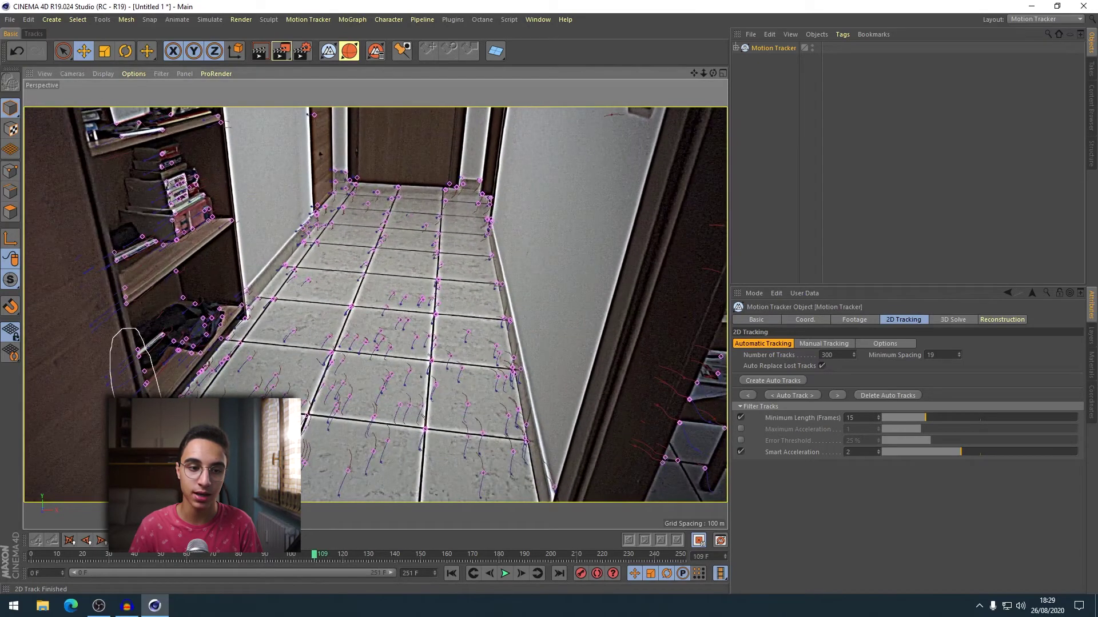
click(330, 556)
mouse_move(330, 556)
mouse_down()
mouse_move(341, 557)
mouse_move(320, 557)
mouse_up()
mouse_move(136, 329)
right_down()
mouse_move(100, 245)
mouse_move(118, 333)
right_up()
key(Delete)
Step: Lasso and delete the stray tracks on the hallway's right-hand side near frame 140
click(397, 556)
right_drag(549, 269, 575, 262)
key(Delete)
Step: Return to frame 0 and review the Motion Tracker's 3D Solve, Footage and 2D Tracking settings
mouse_move(399, 555)
mouse_down()
mouse_move(564, 554)
mouse_move(457, 553)
mouse_move(398, 536)
mouse_up()
drag(376, 531, 304, 532)
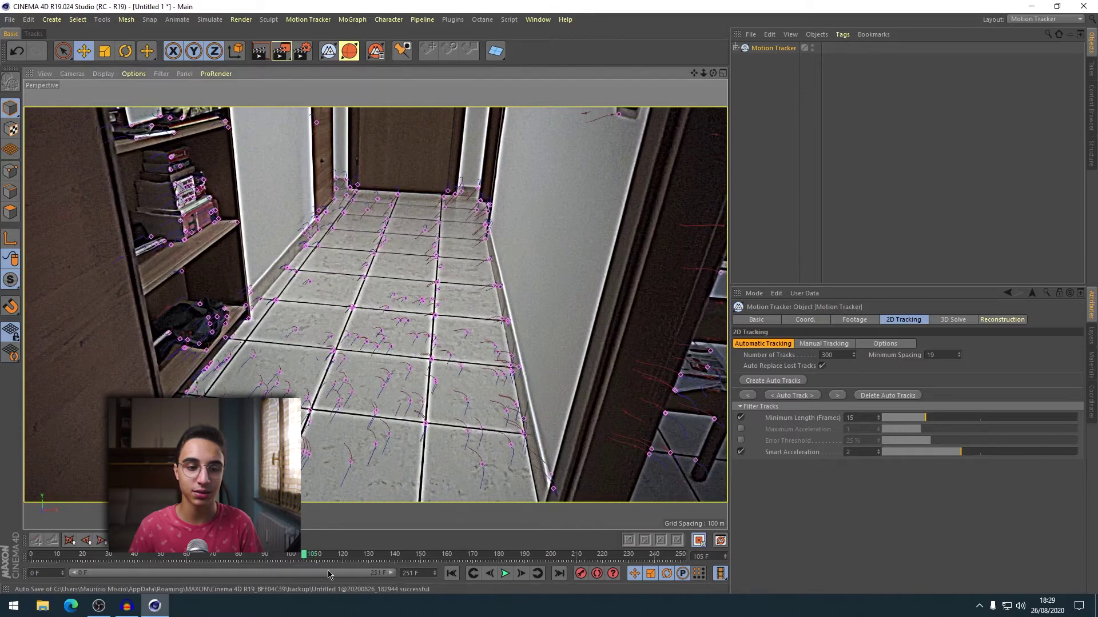
drag(307, 558, 1, 549)
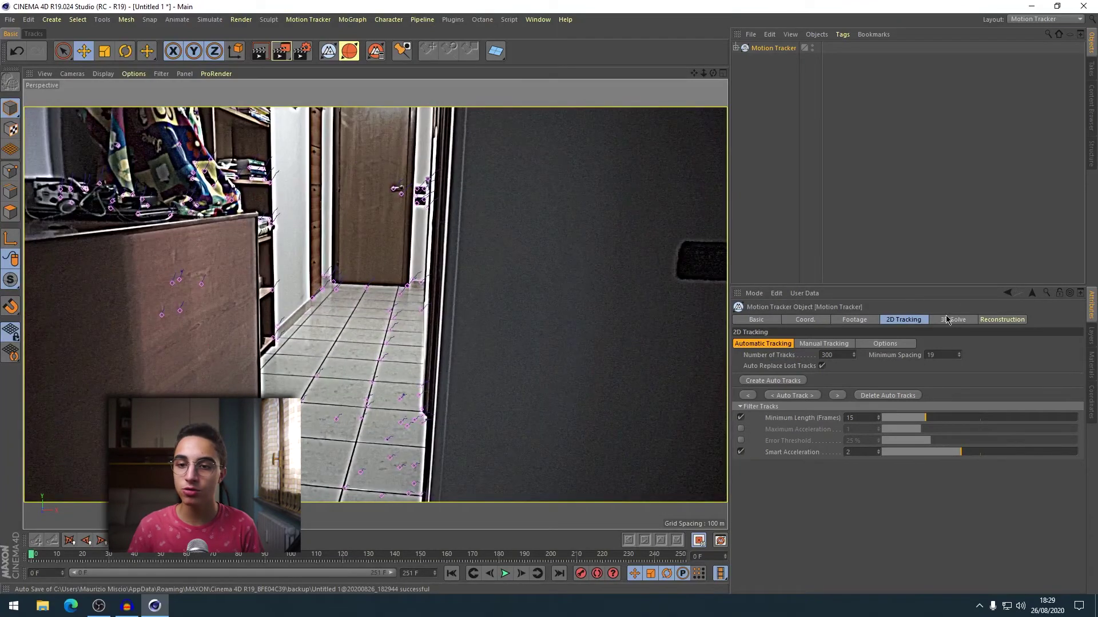
click(952, 320)
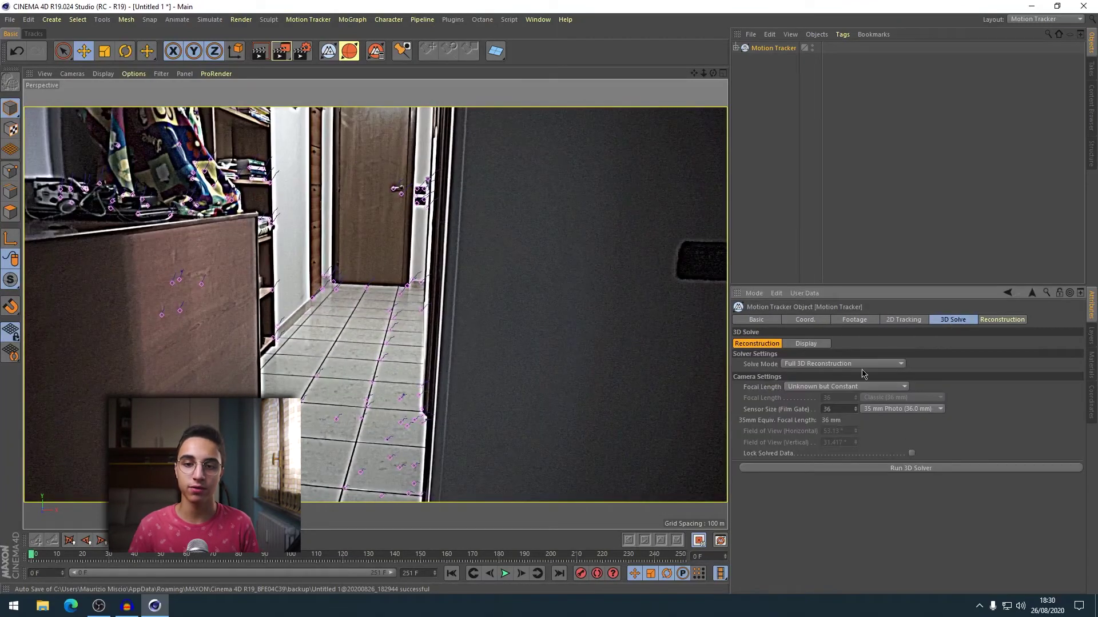
click(853, 320)
click(897, 322)
click(944, 321)
click(821, 321)
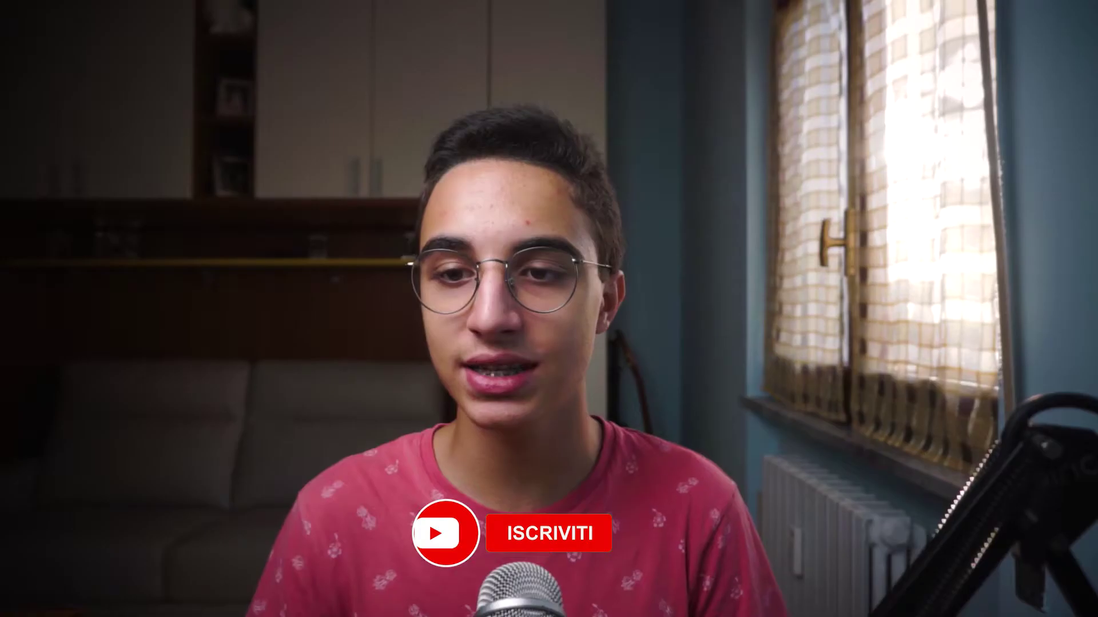